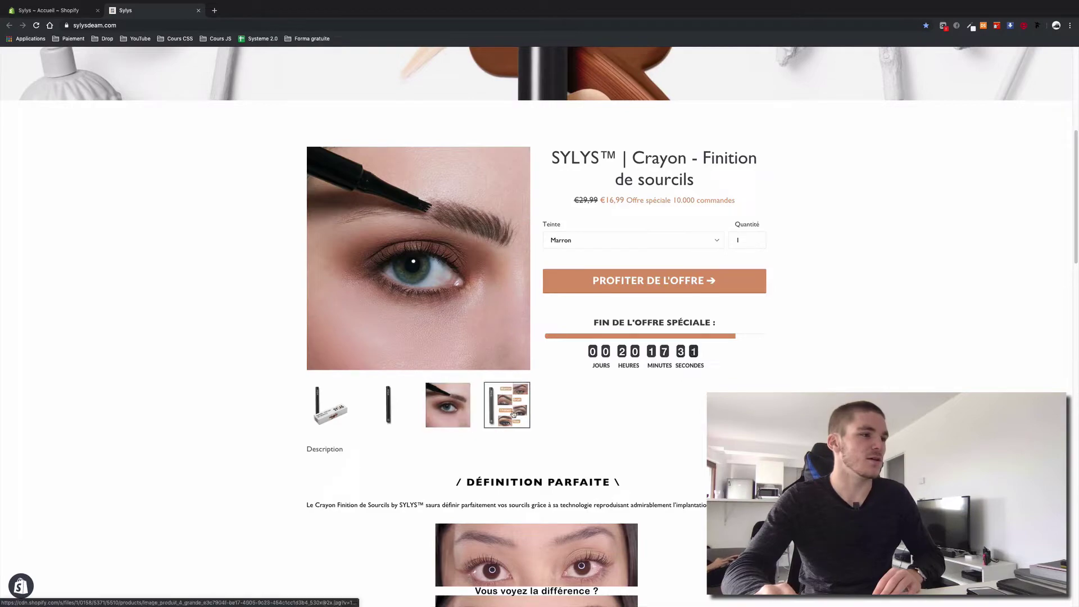
# Review the SYLYS storefront's home page, product images and the Trousse SYLYS™ product page.
pyautogui.click(310, 420)
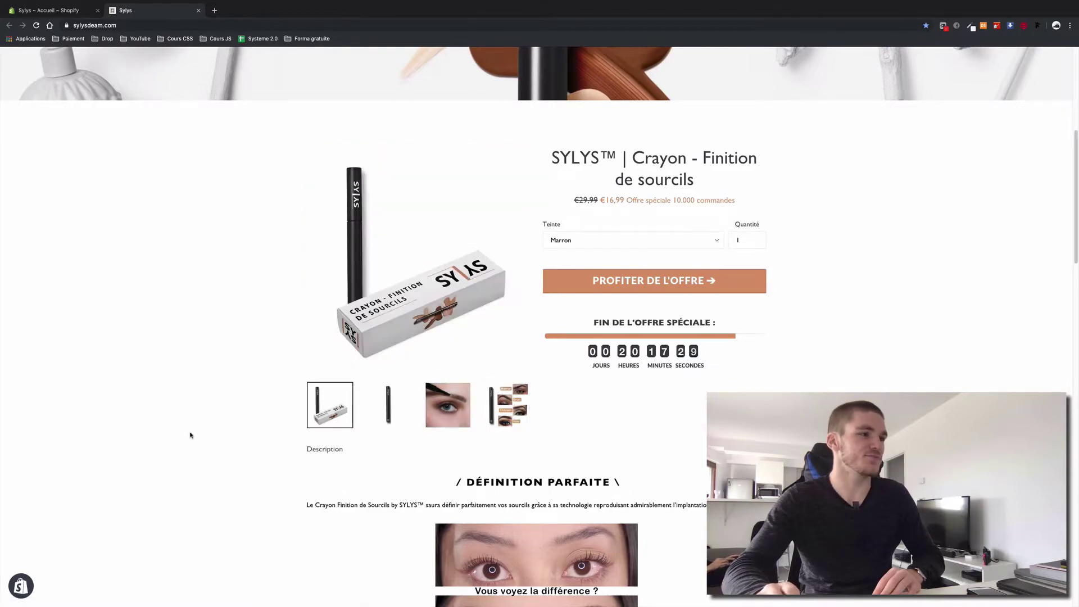
pyautogui.scroll(-12, 192, 436)
pyautogui.scroll(-14, 192, 437)
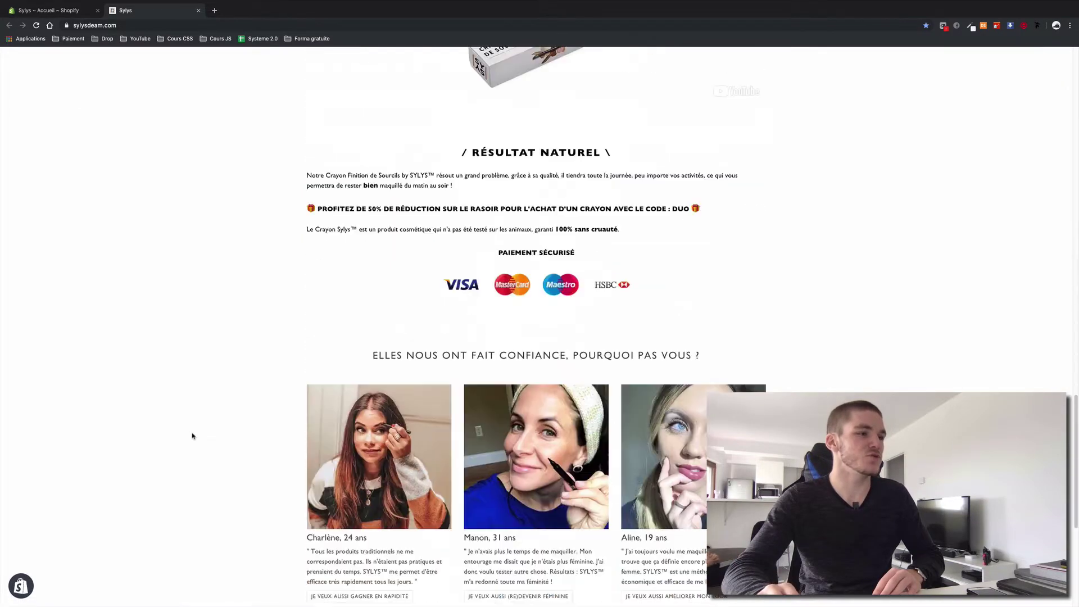
pyautogui.scroll(6, 192, 437)
pyautogui.scroll(15, 192, 436)
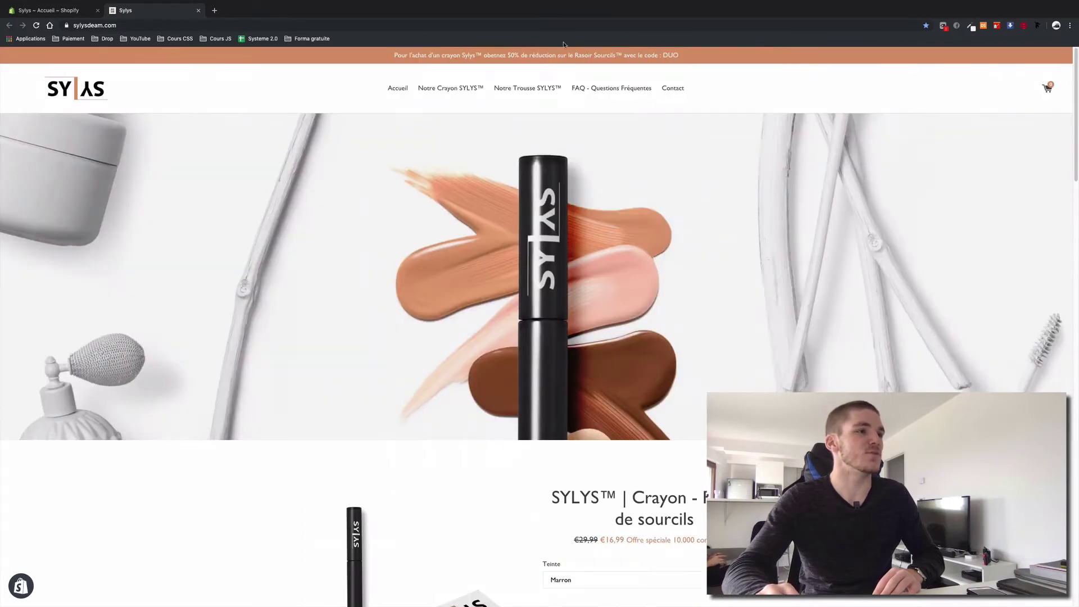
pyautogui.click(529, 88)
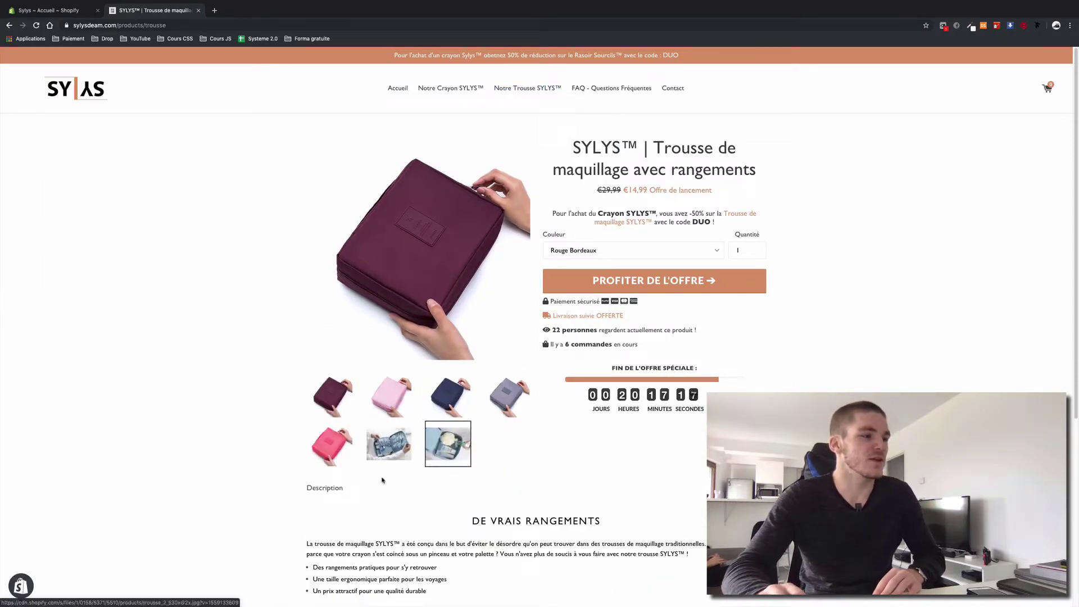
pyautogui.click(394, 91)
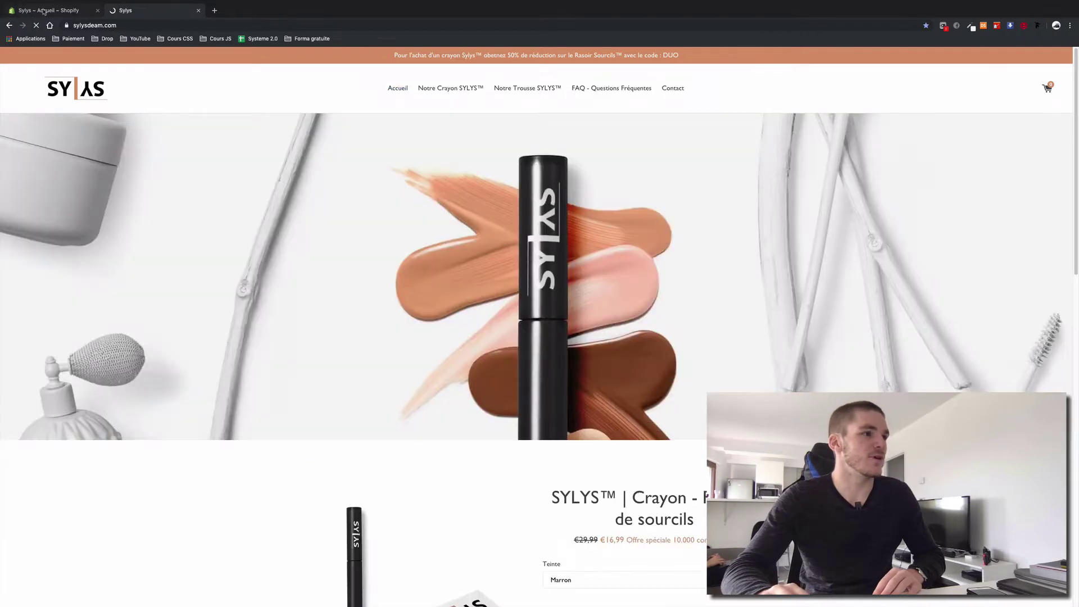
# Switch to the Shopify admin and open the DSers app from the store's installed applications.
pyautogui.click(49, 11)
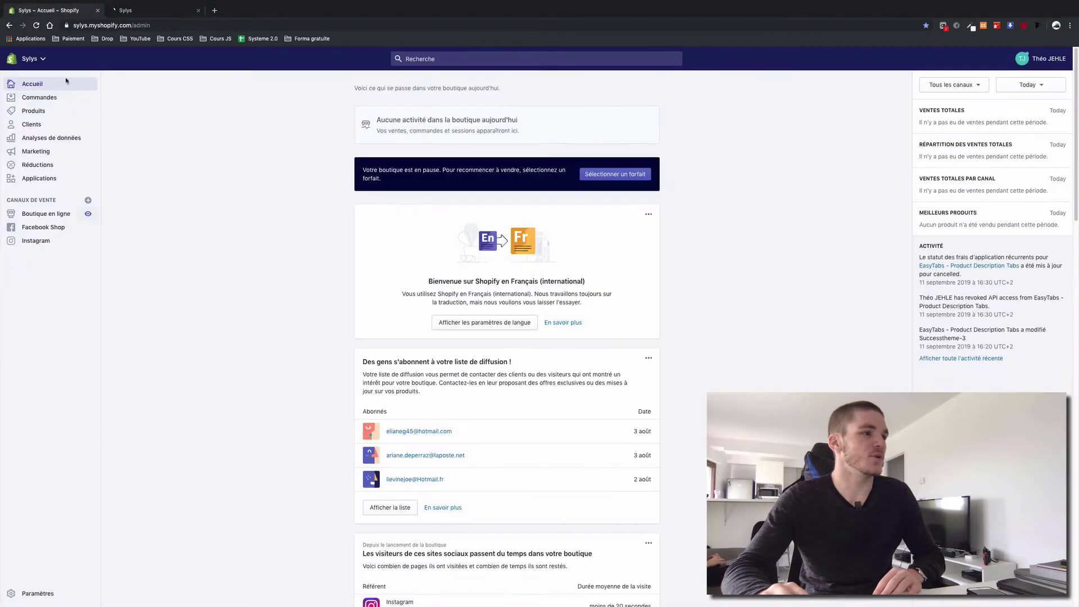
pyautogui.click(38, 178)
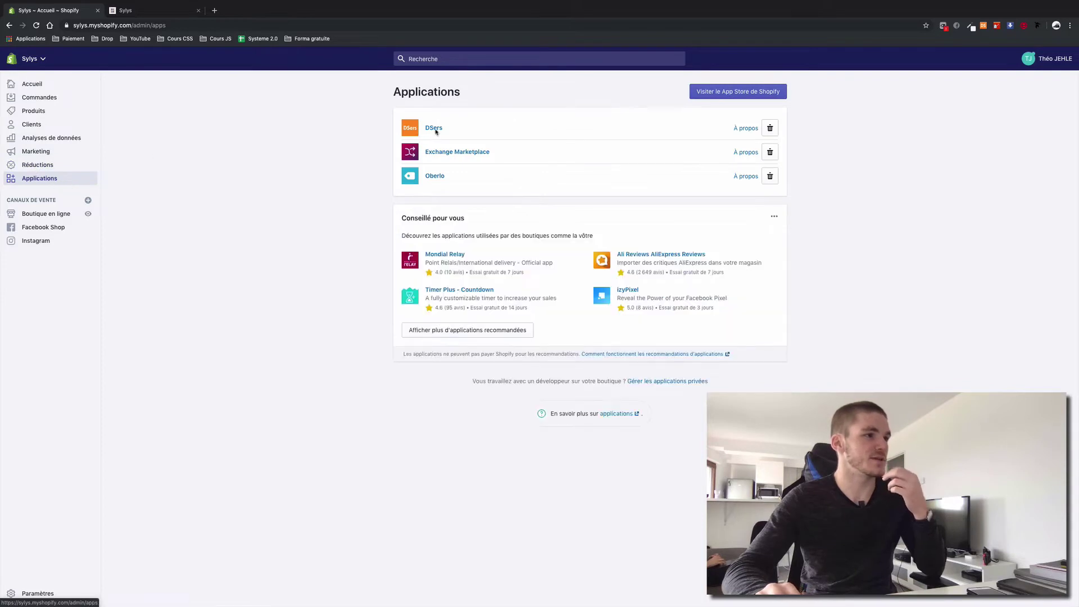
pyautogui.click(435, 128)
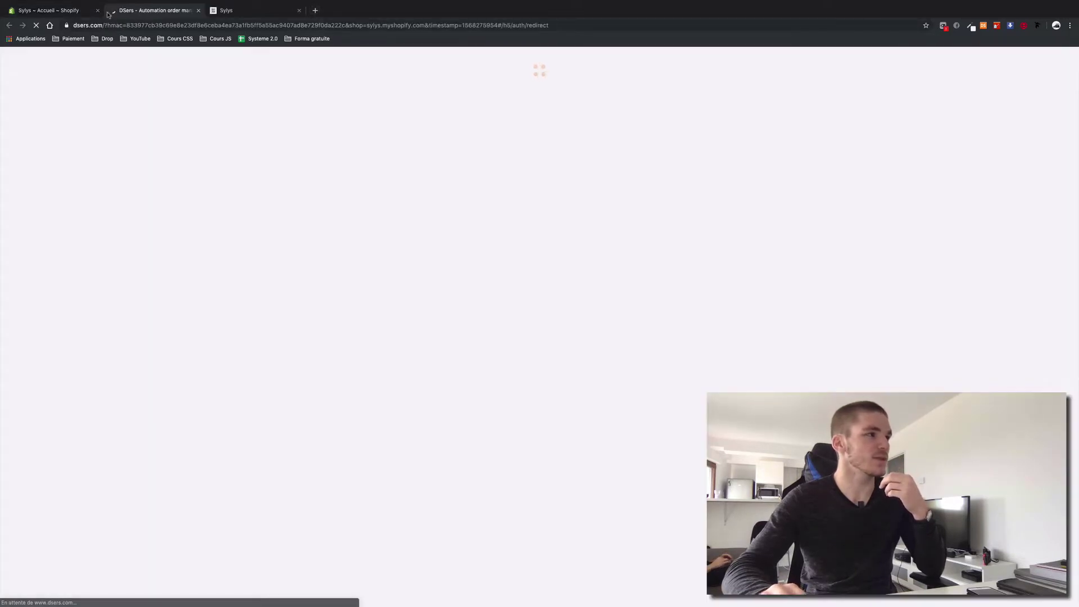
pyautogui.click(80, 14)
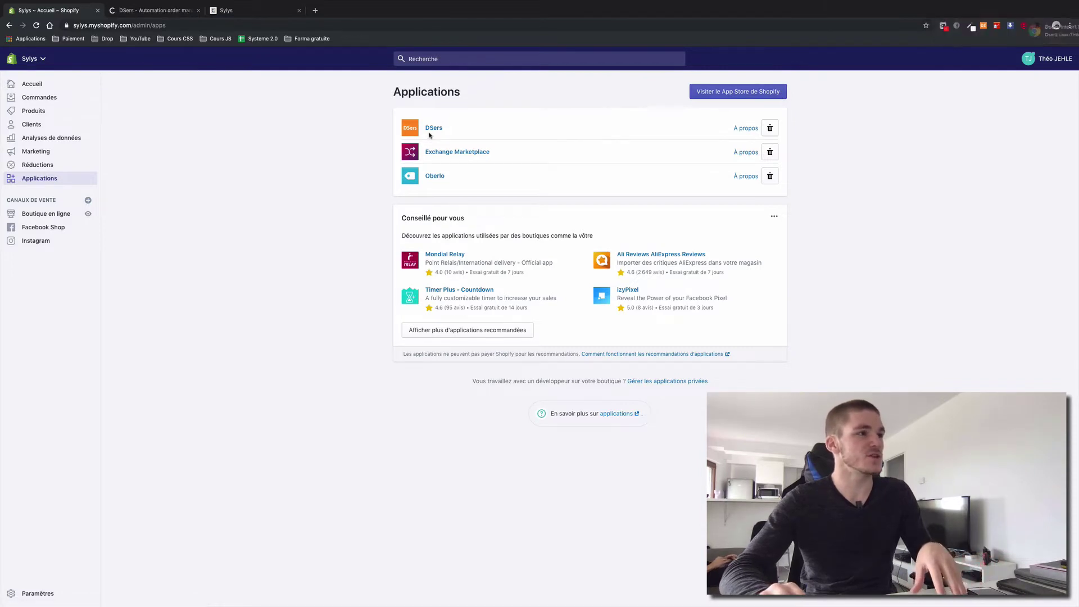
pyautogui.click(168, 11)
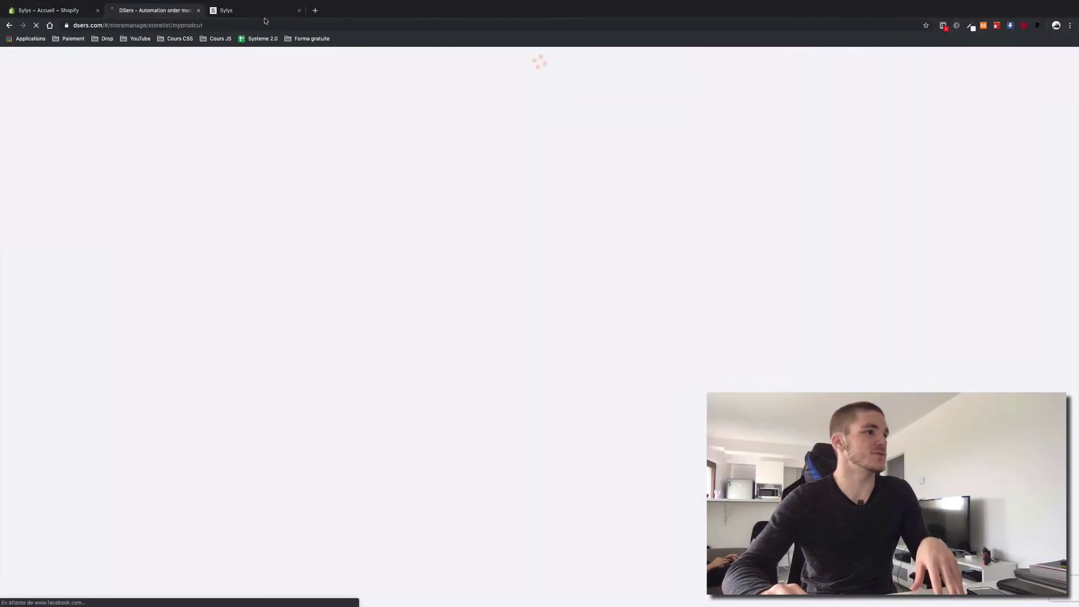
# Open the AliExpress website in a new browser tab.
pyautogui.click(314, 11)
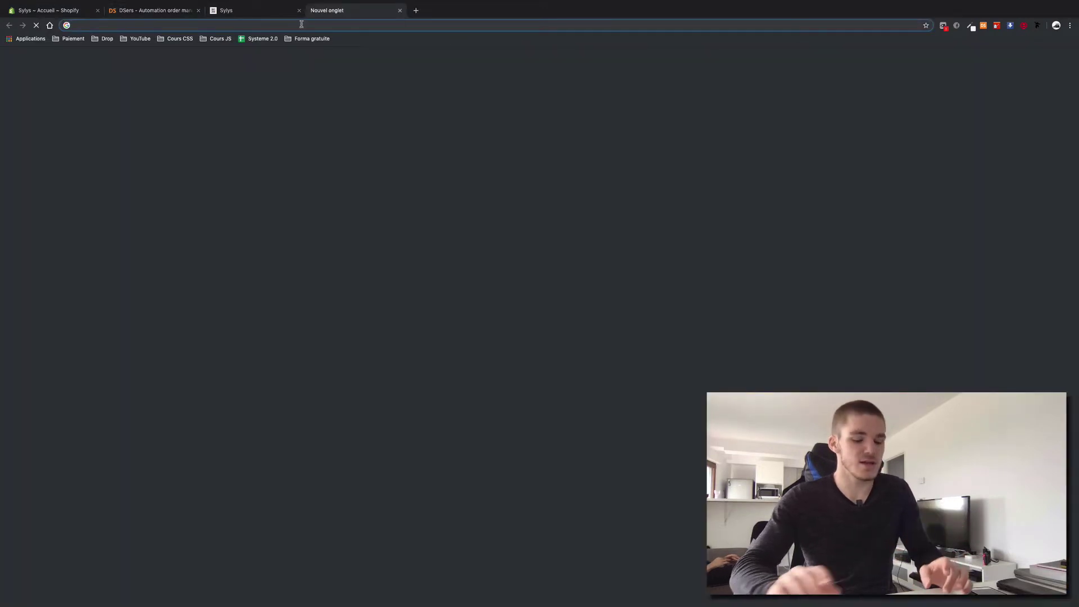
pyautogui.write('aliex')
pyautogui.press('Return')
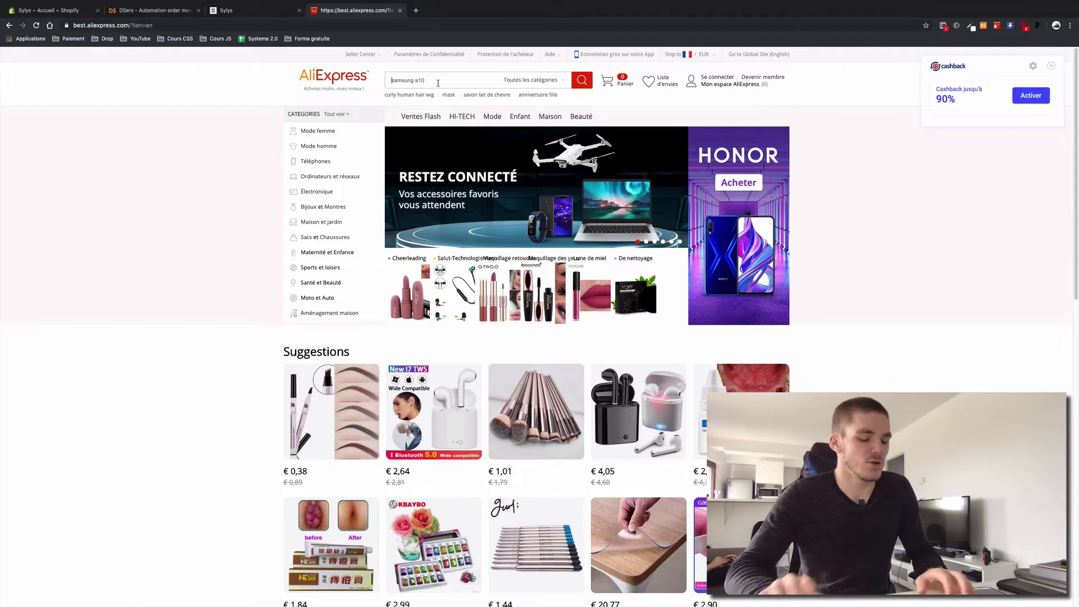
# Search AliExpress for "pinceaux maquillage" and sort the results by number of orders (Commandes).
pyautogui.write('pin')
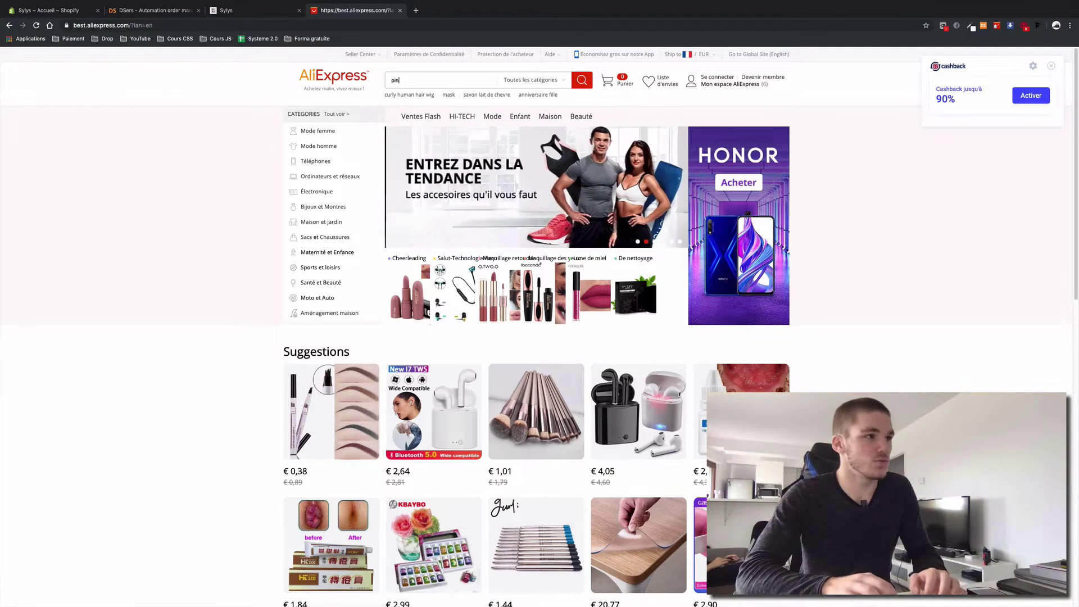
pyautogui.write('ceaux')
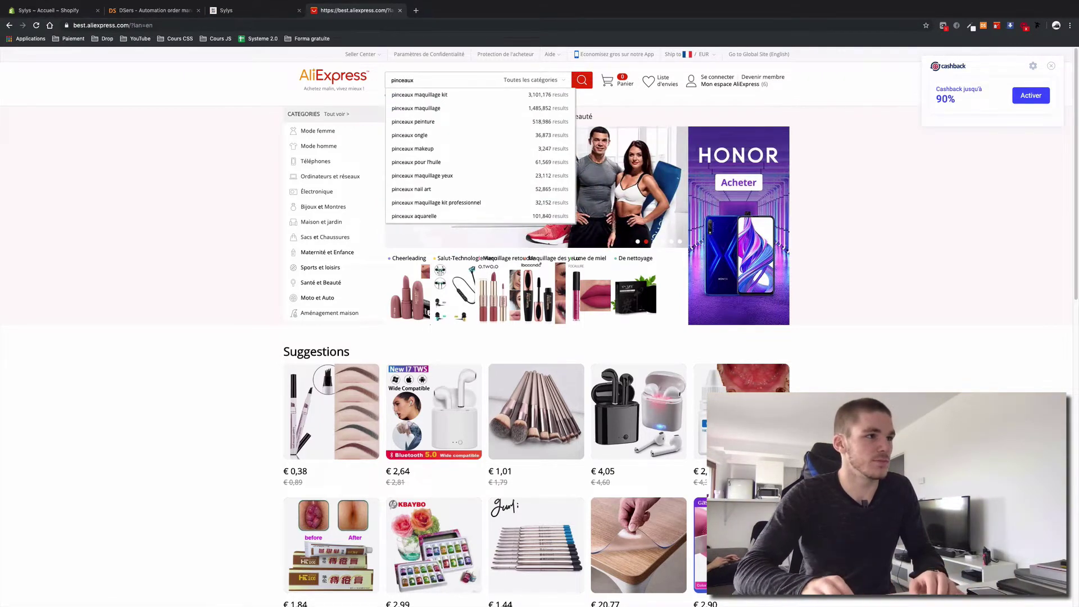
pyautogui.press('Down')
pyautogui.press('Down')
pyautogui.press('Return')
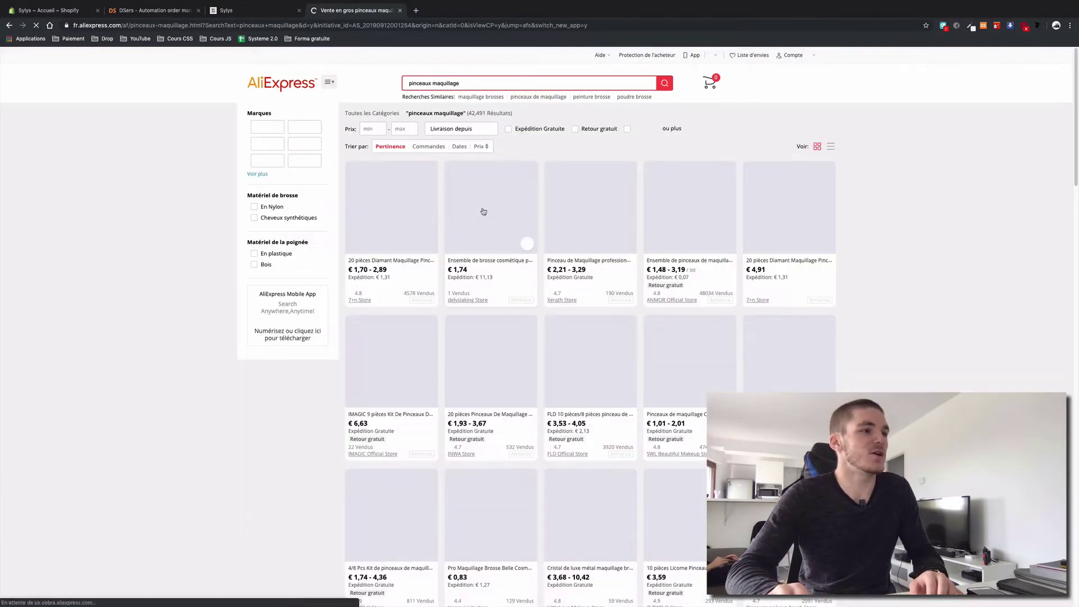
pyautogui.click(421, 147)
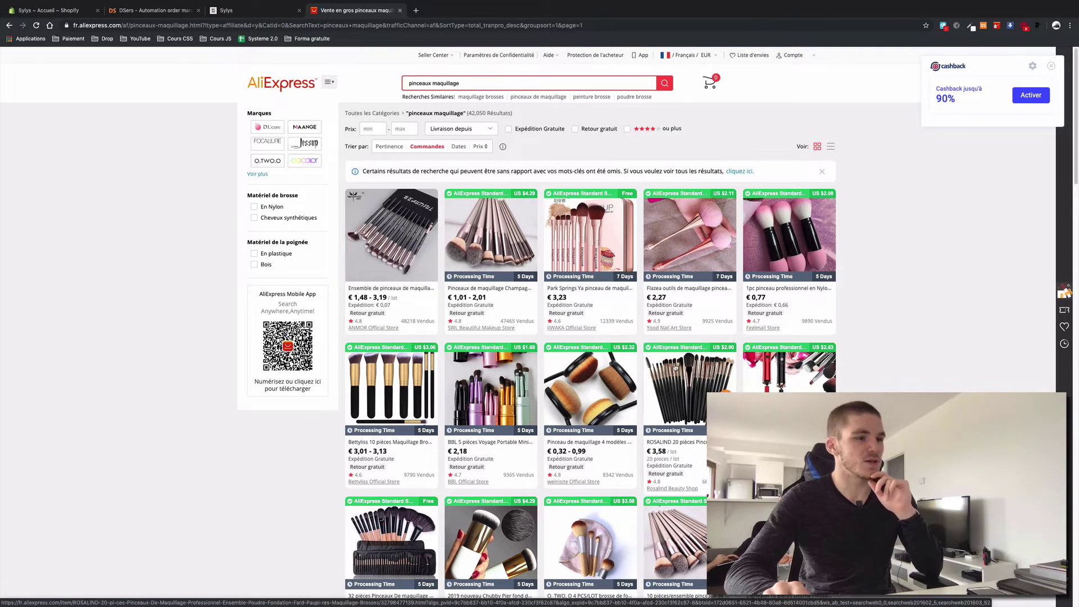
# Open the ROSALIND 20-piece makeup brush listing and look through its product photos and video.
pyautogui.click(675, 367)
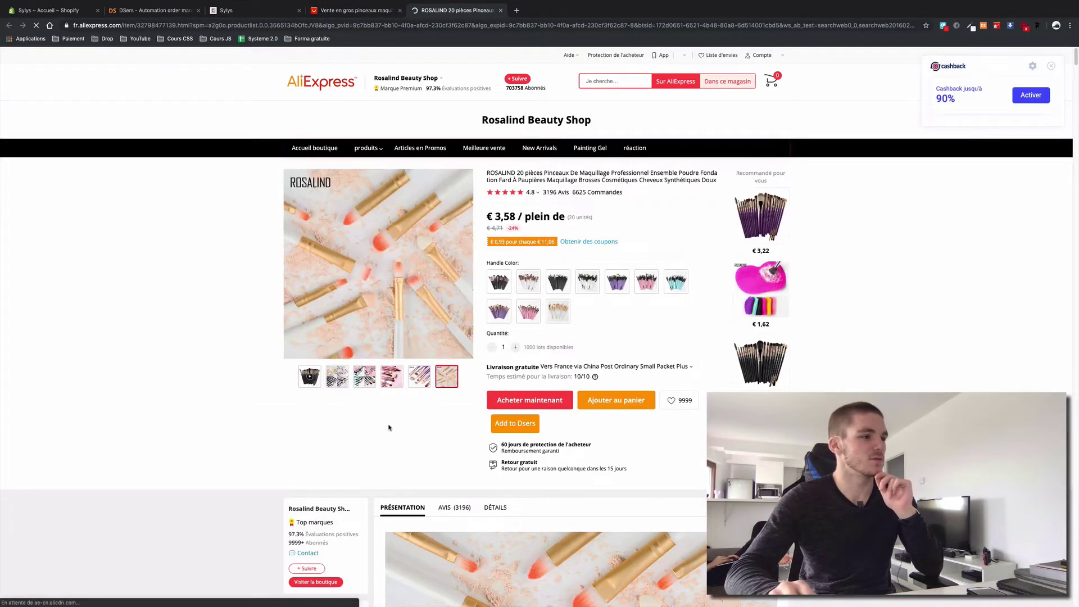
pyautogui.moveTo(338, 377)
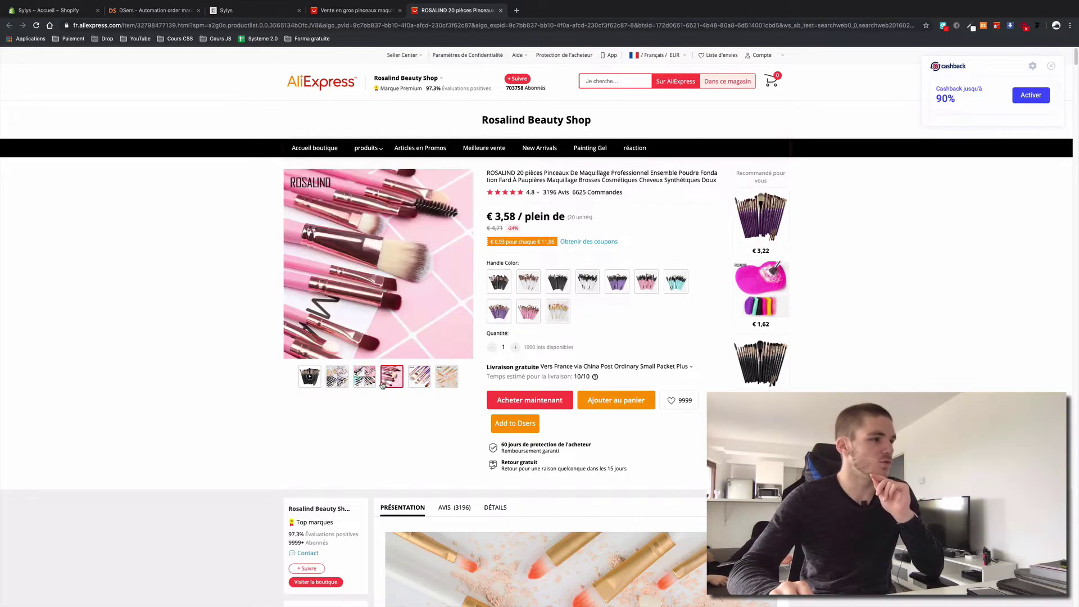
pyautogui.moveTo(442, 379)
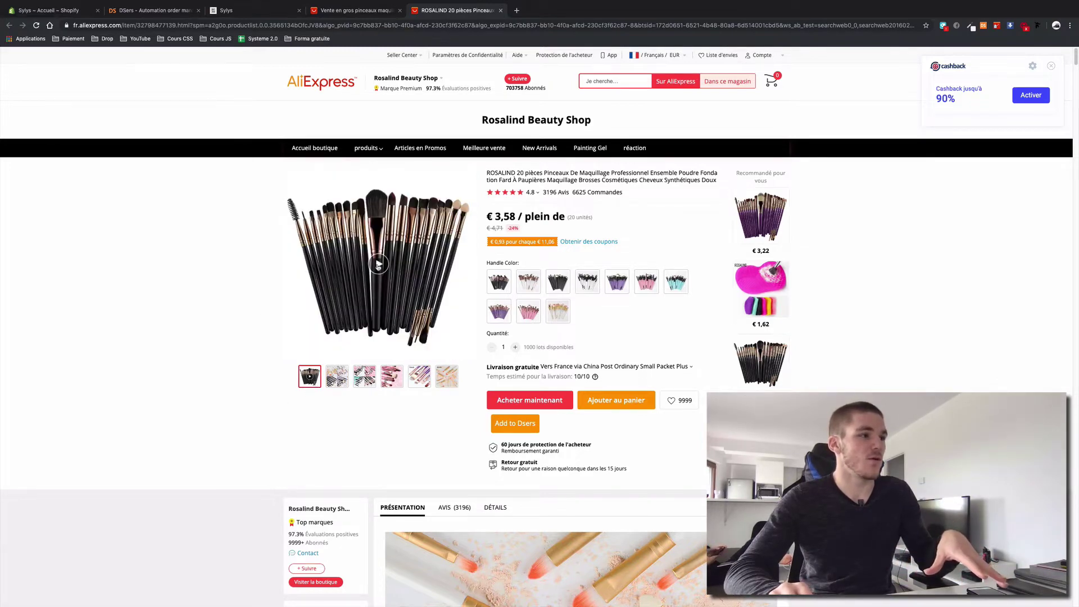
pyautogui.click(377, 267)
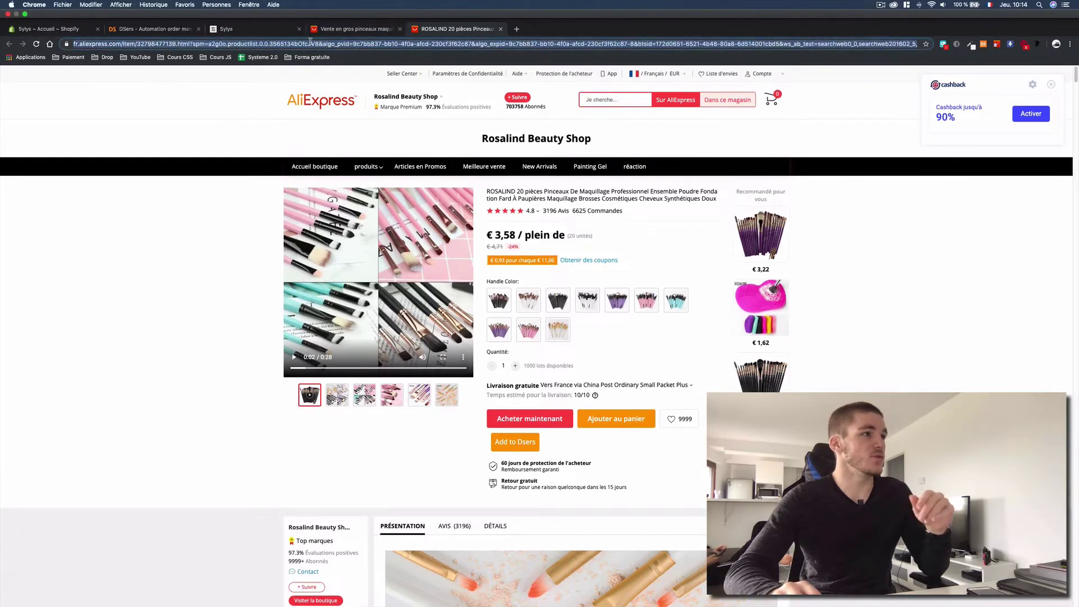
pyautogui.click(311, 42)
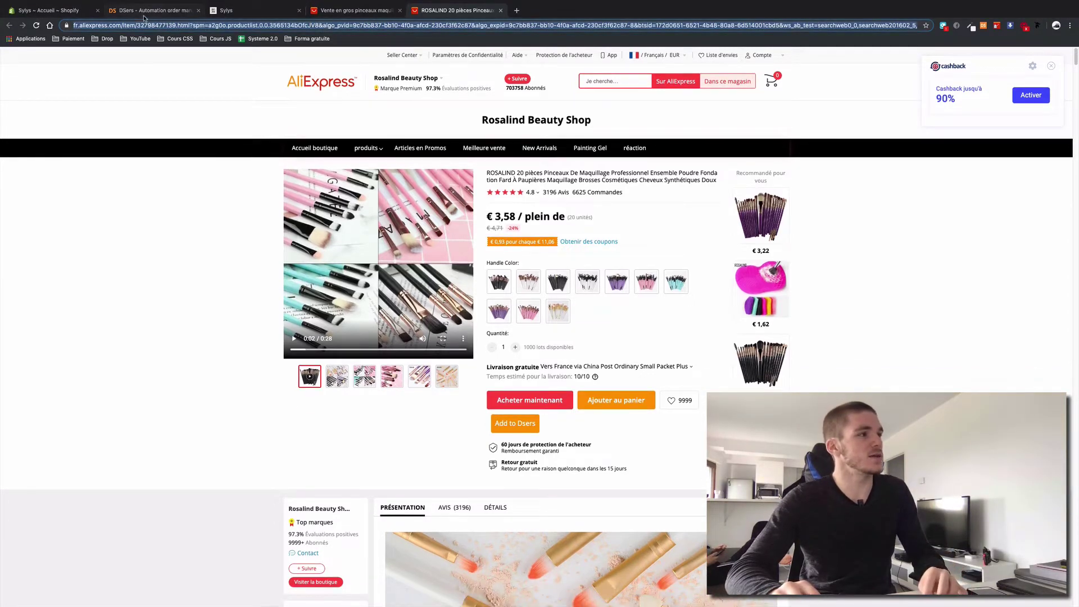
pyautogui.click(145, 28)
pyautogui.click(501, 28)
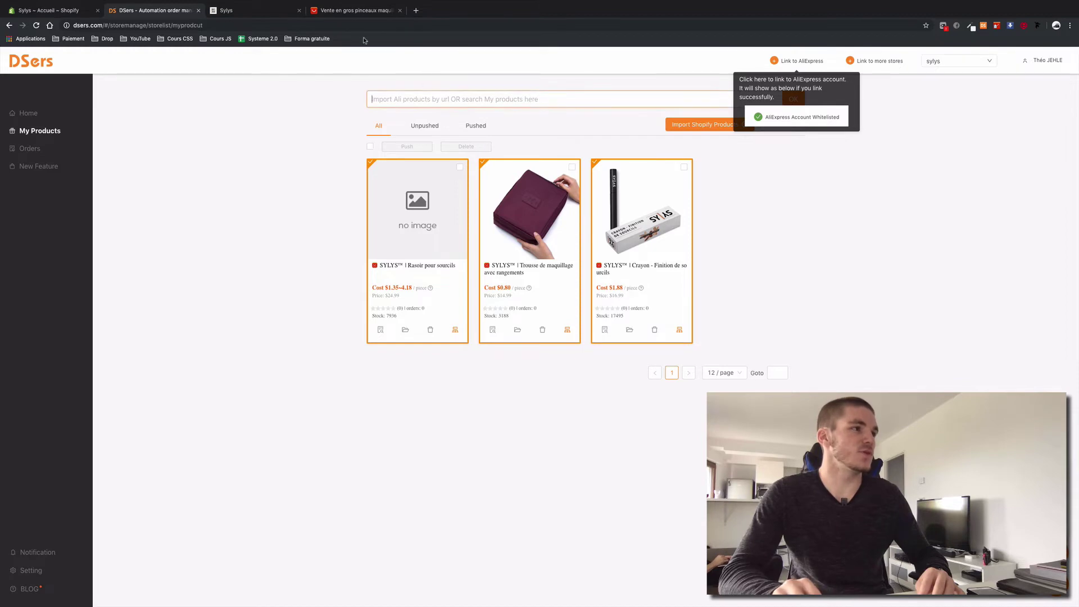
# Reopen the ROSALIND 20-piece brush listing on AliExpress and import it into DSers using its product URL.
pyautogui.click(329, 16)
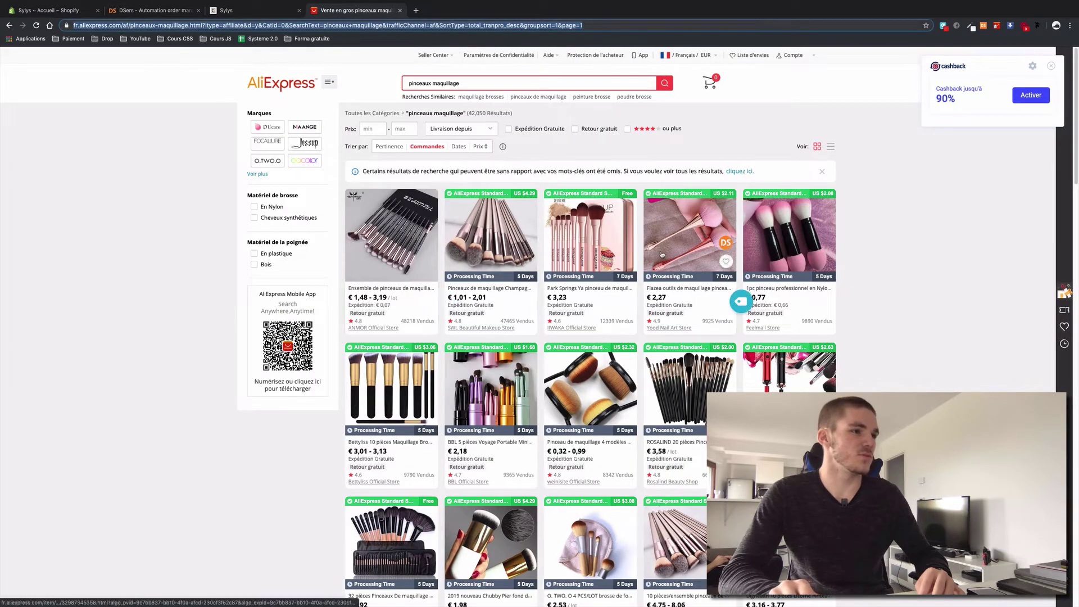
pyautogui.click(690, 390)
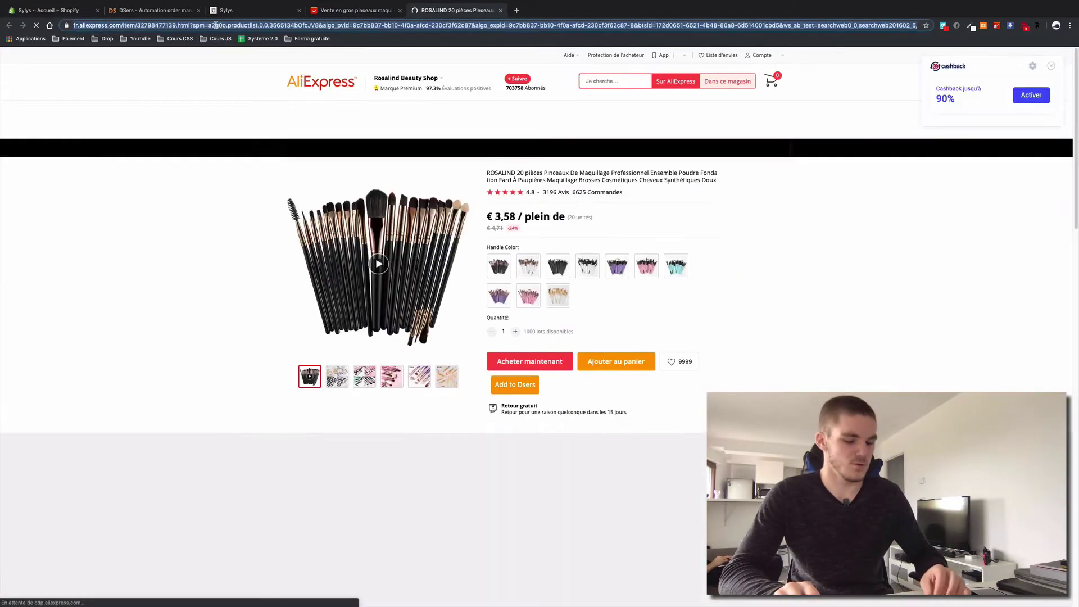
pyautogui.click(148, 10)
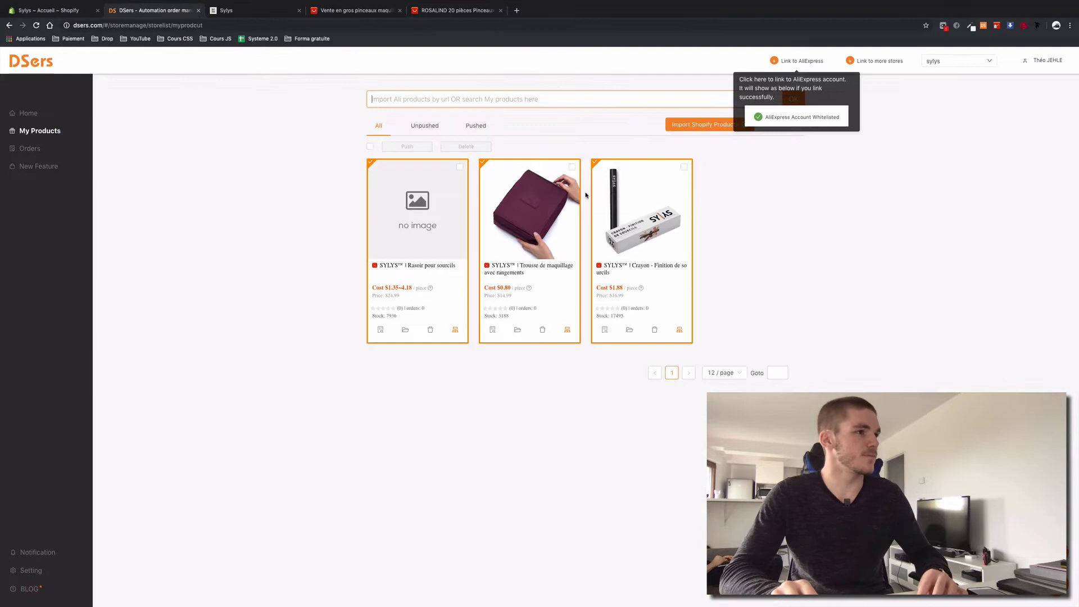
pyautogui.click(565, 99)
pyautogui.hotkey('ctrl', 'v')
pyautogui.press('Return')
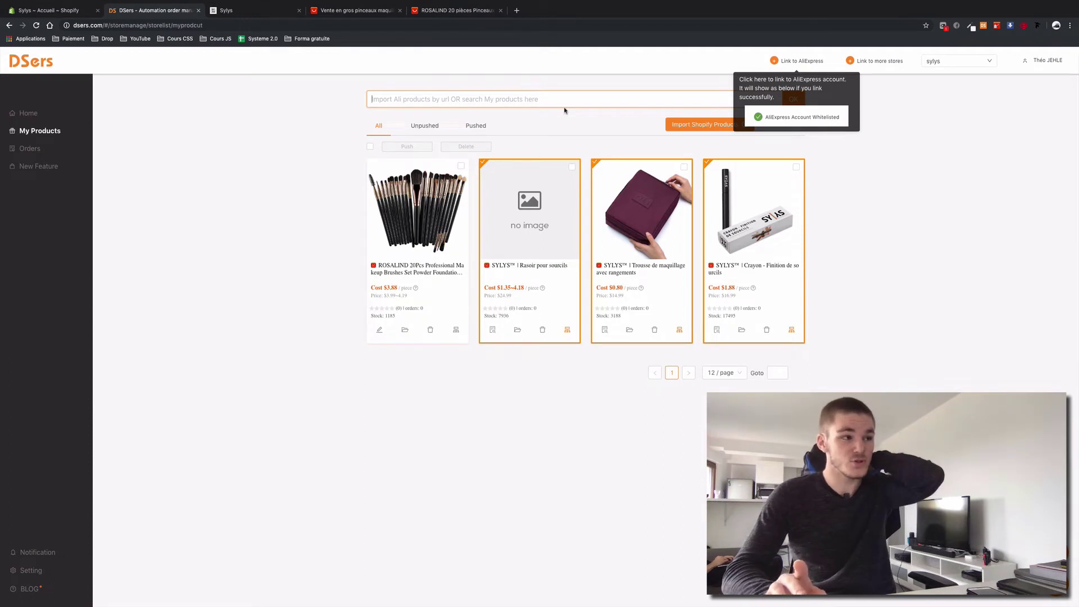
# Open the imported ROSALIND brush set for editing and set its title to "SYLYS™ | Kit de Pinceaux de Maquillage".
pyautogui.moveTo(372, 327)
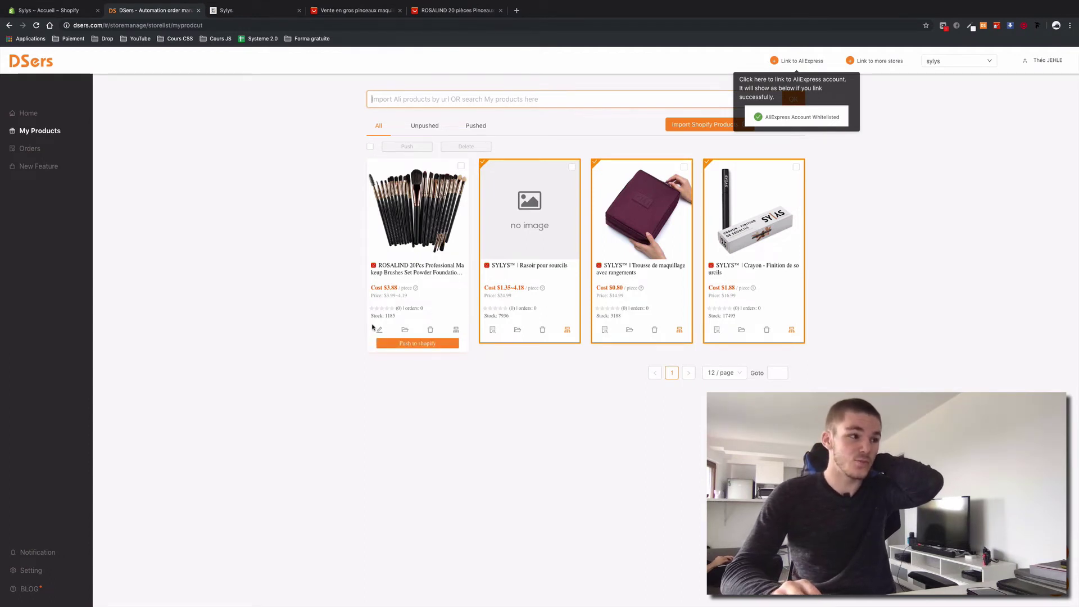
pyautogui.click(380, 330)
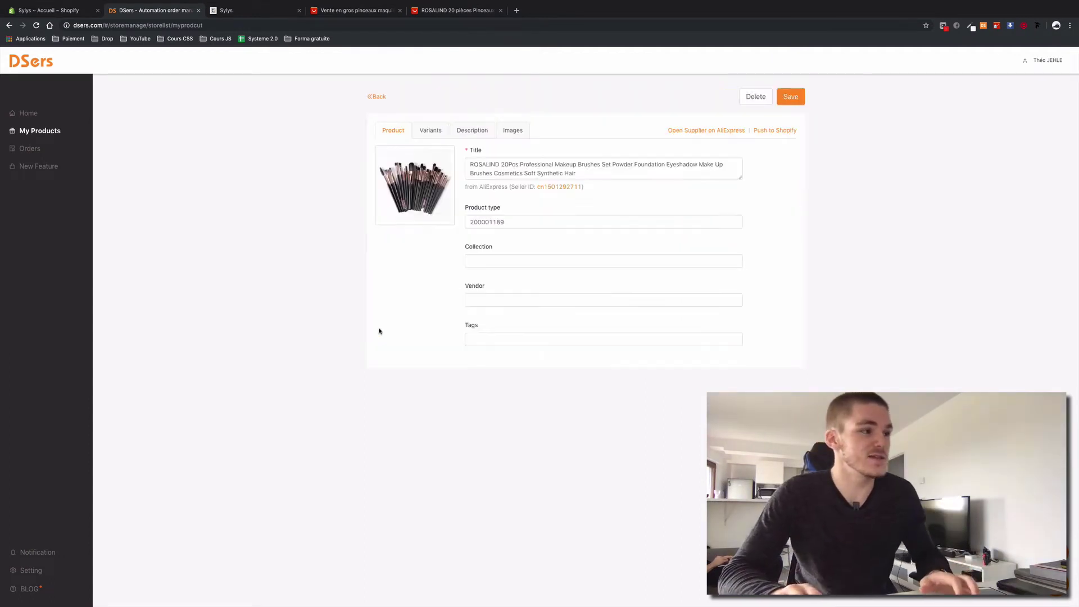
pyautogui.click(605, 168)
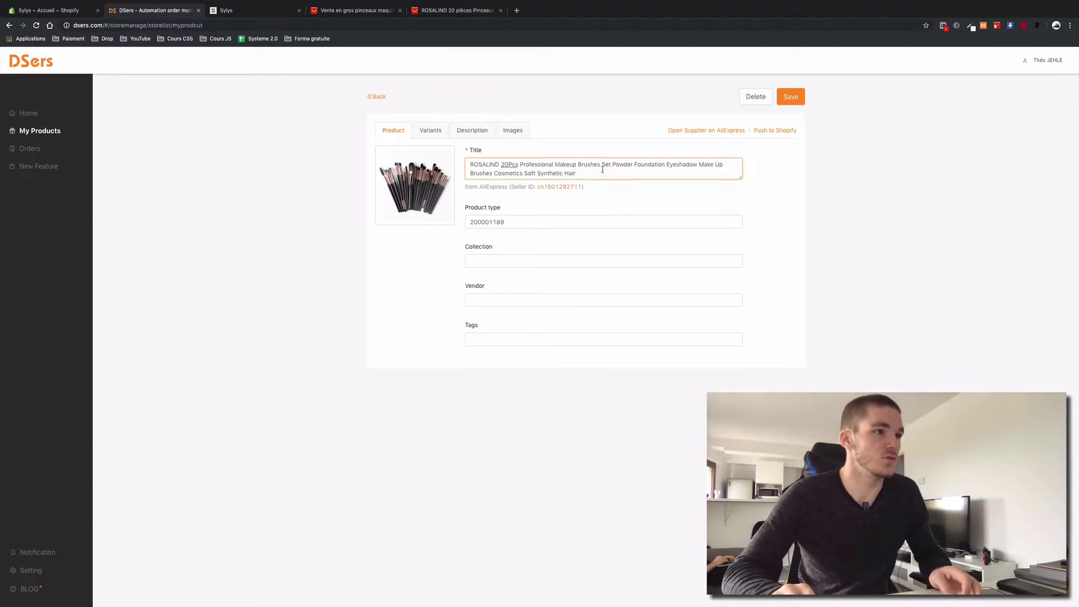
pyautogui.press('super+a')
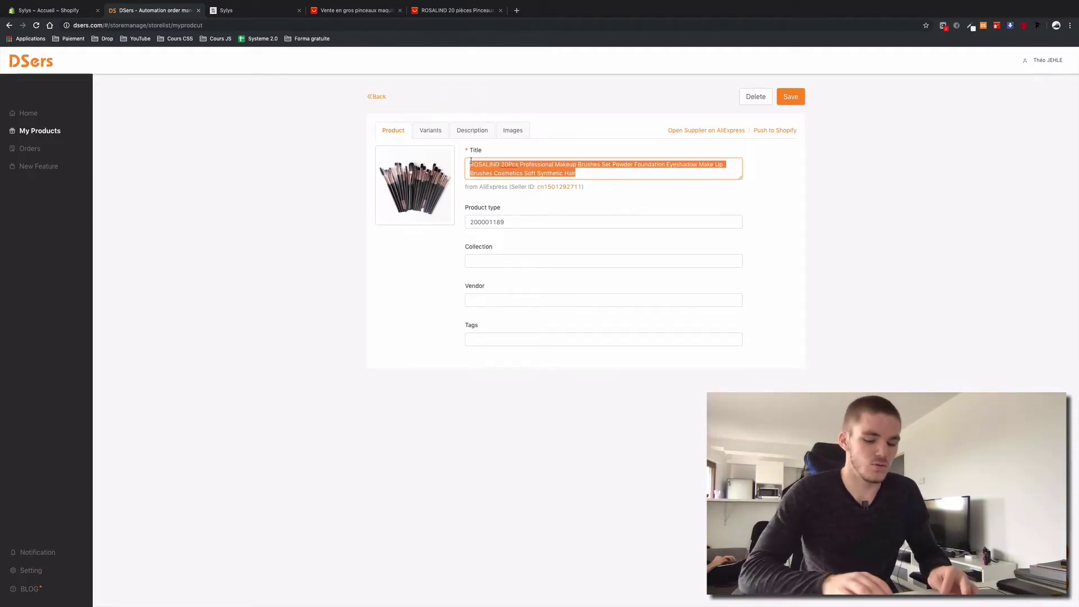
pyautogui.write('SYL')
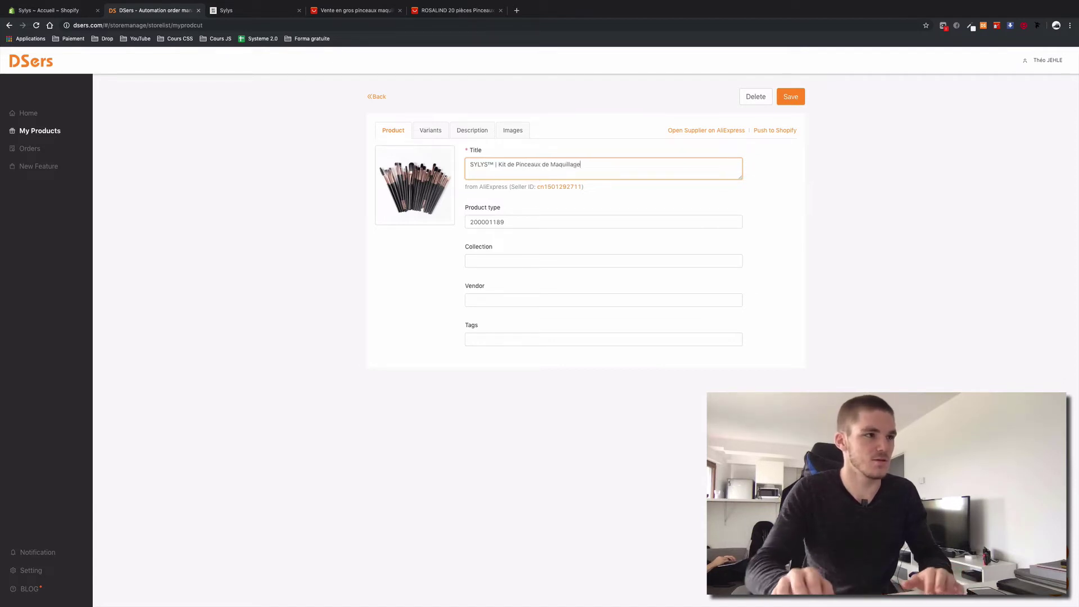
# Add the tags "pinceaux" and "maquillage" to the product.
pyautogui.click(482, 338)
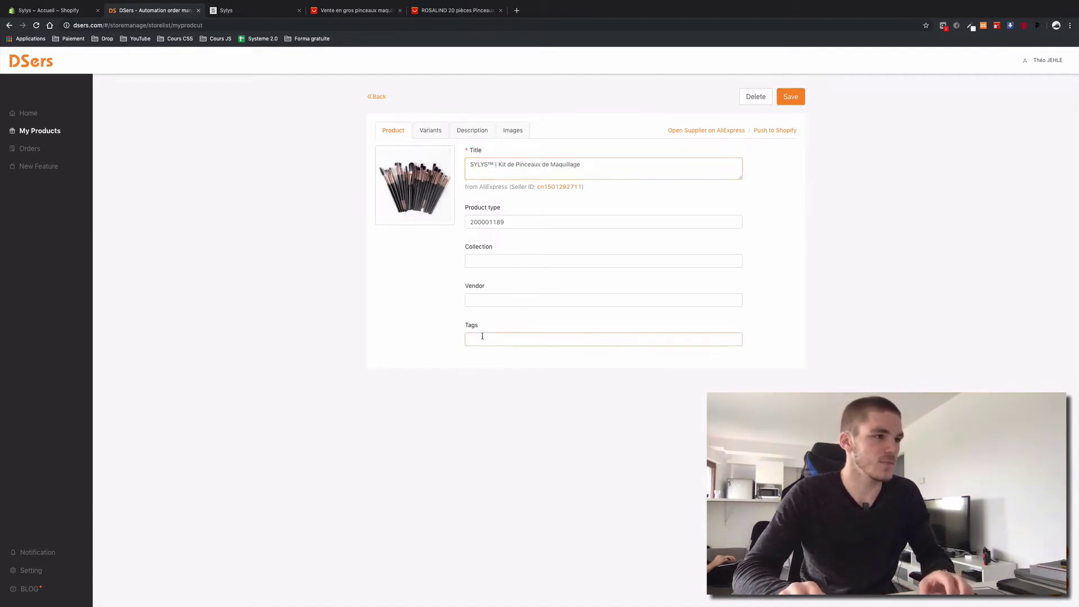
pyautogui.write('pinceau')
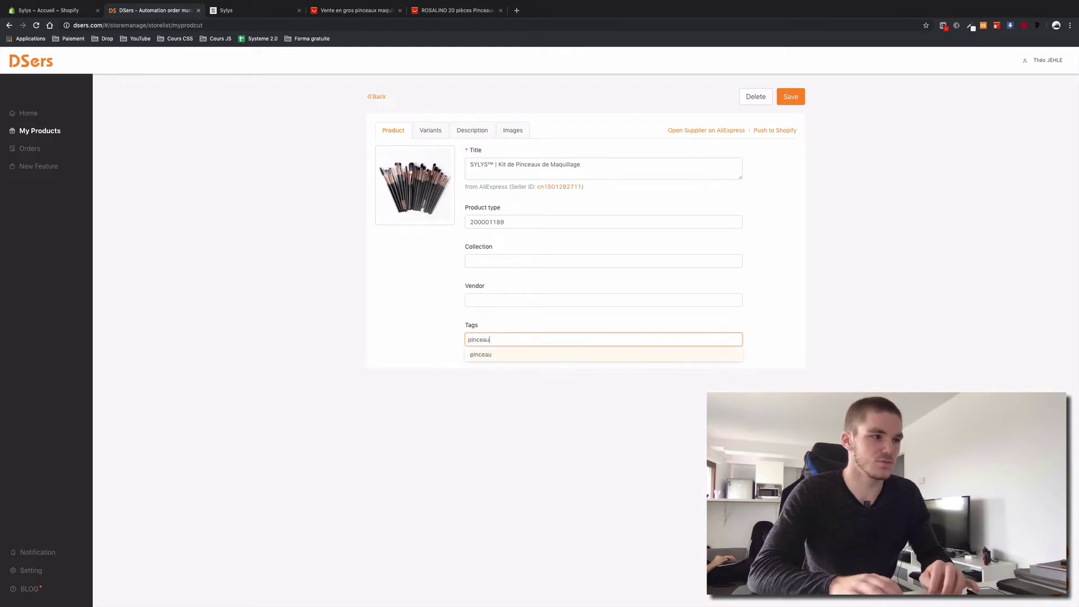
pyautogui.write('x')
pyautogui.press('Return')
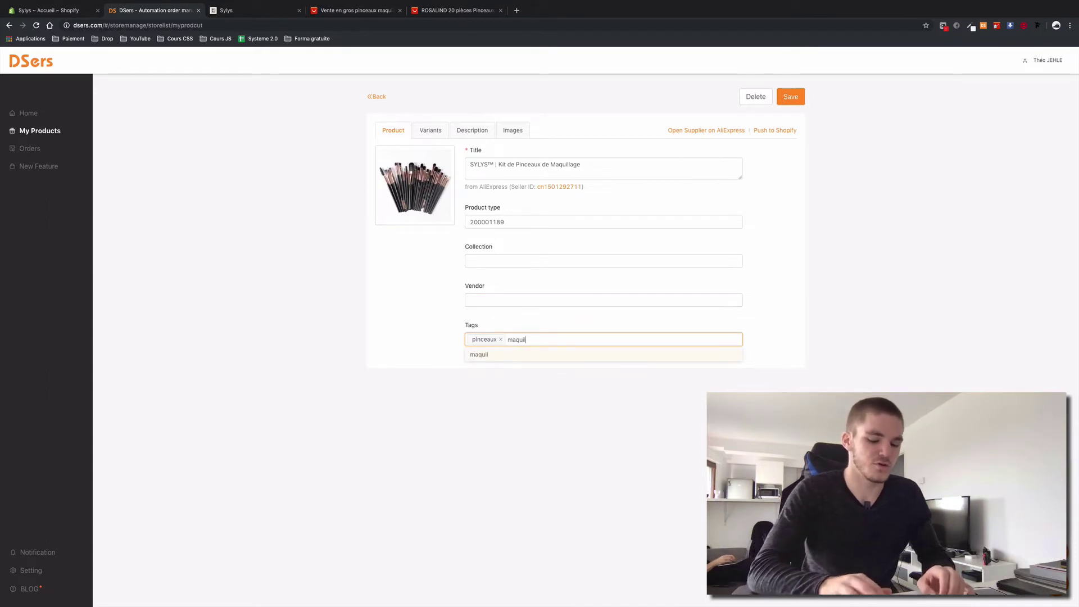
pyautogui.press('Return')
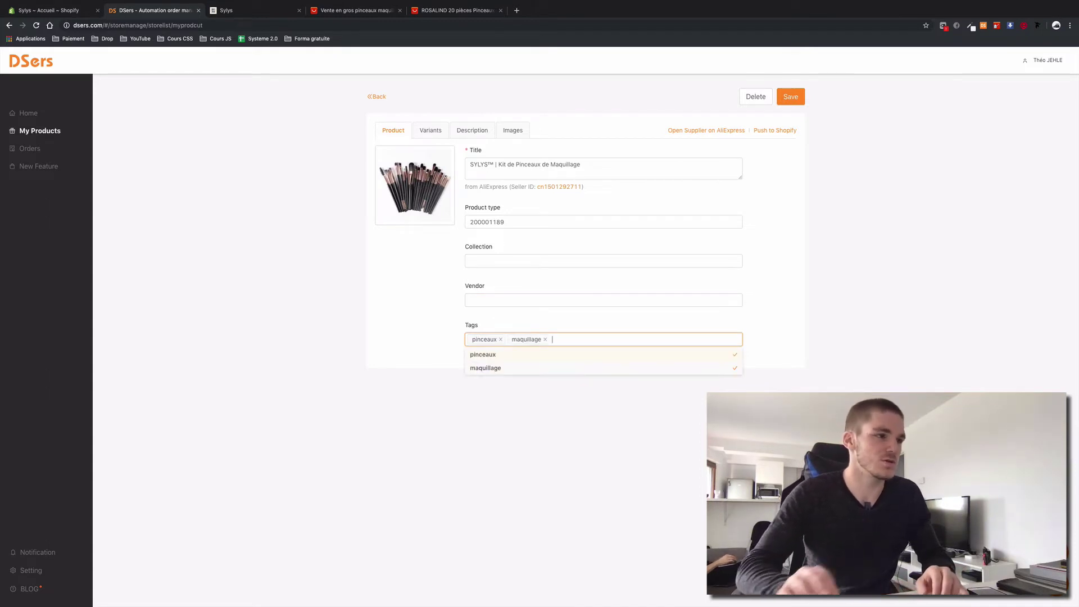
# Remove every variant of the brush set except "Coffee and Black".
pyautogui.click(430, 131)
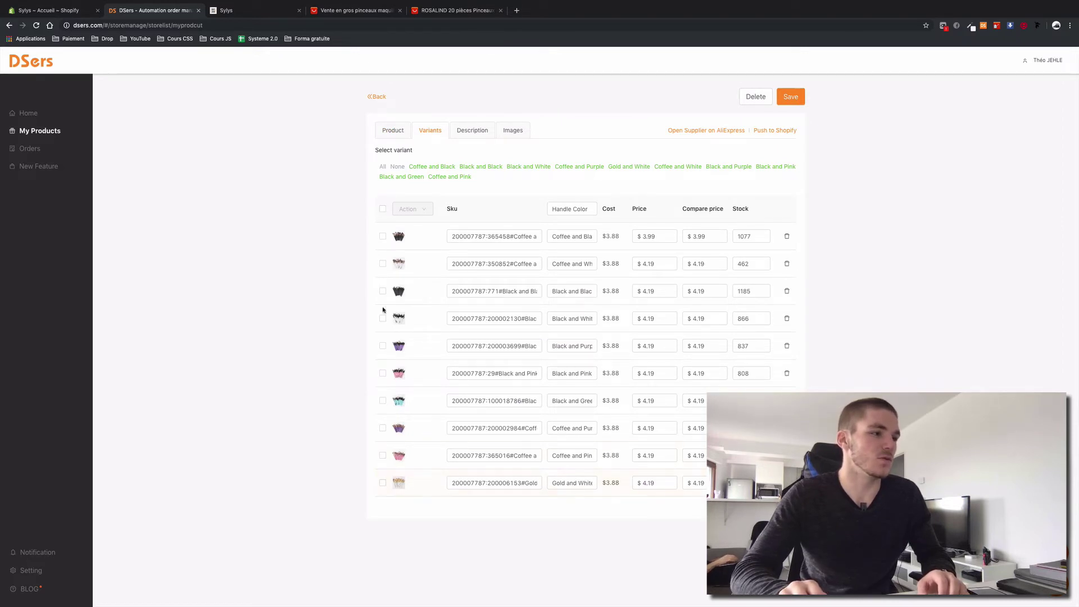
pyautogui.click(383, 209)
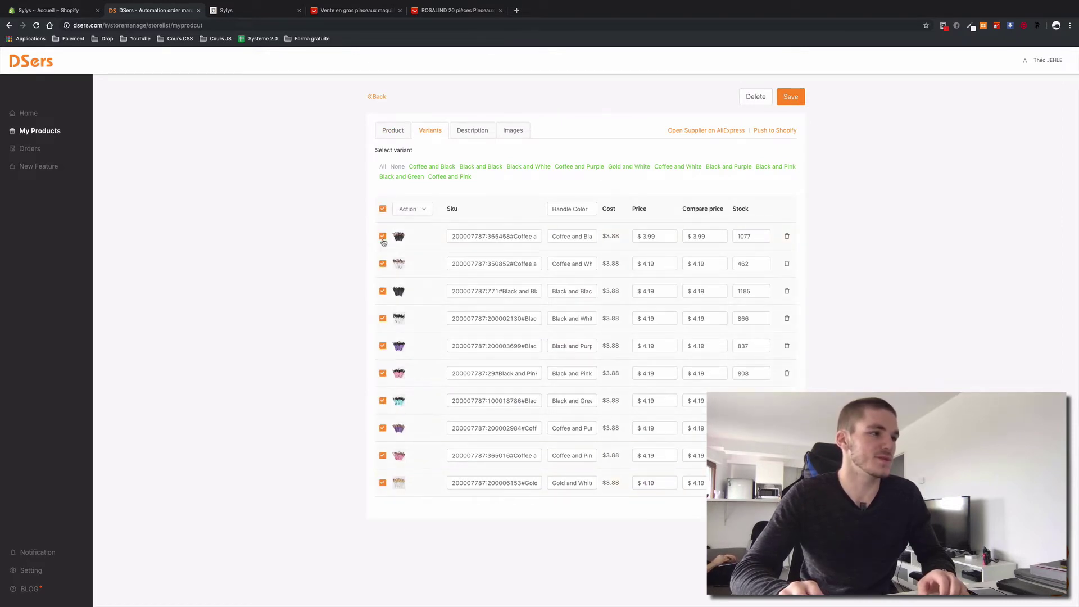
pyautogui.click(383, 236)
pyautogui.click(431, 212)
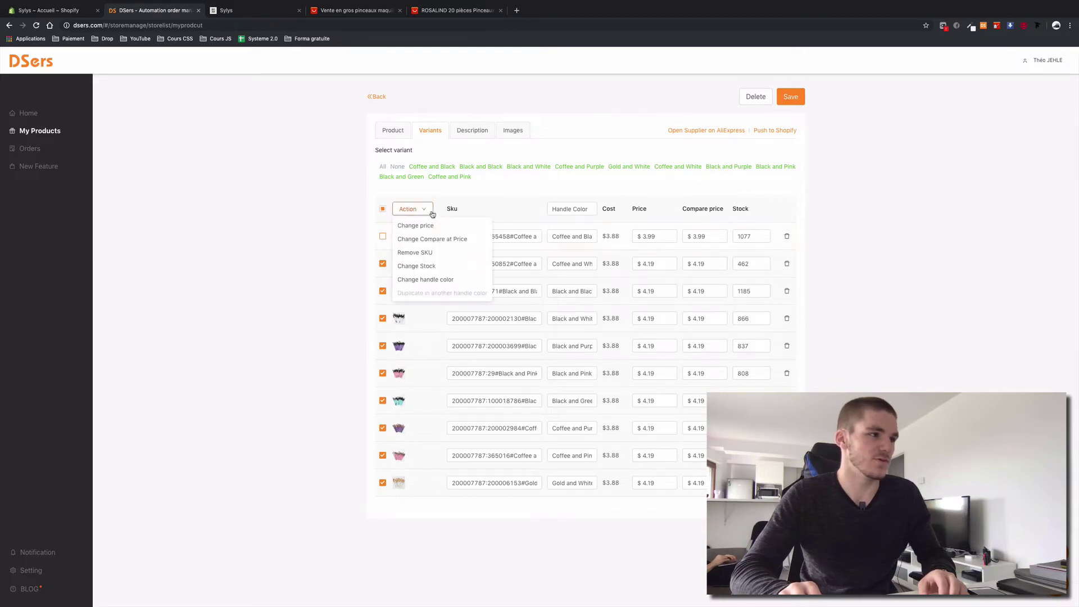
pyautogui.click(479, 252)
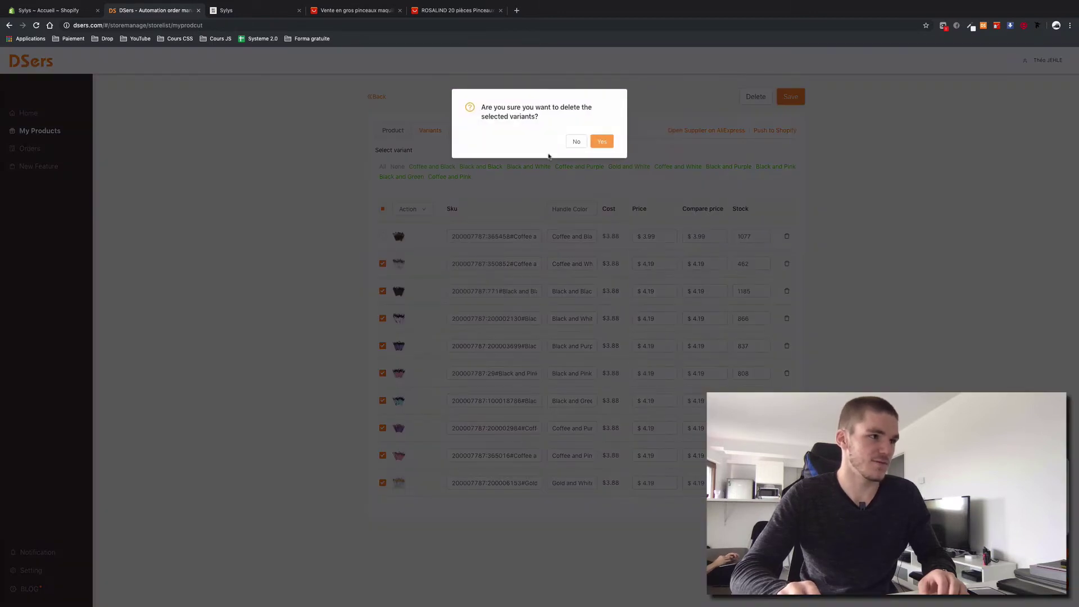
pyautogui.click(603, 141)
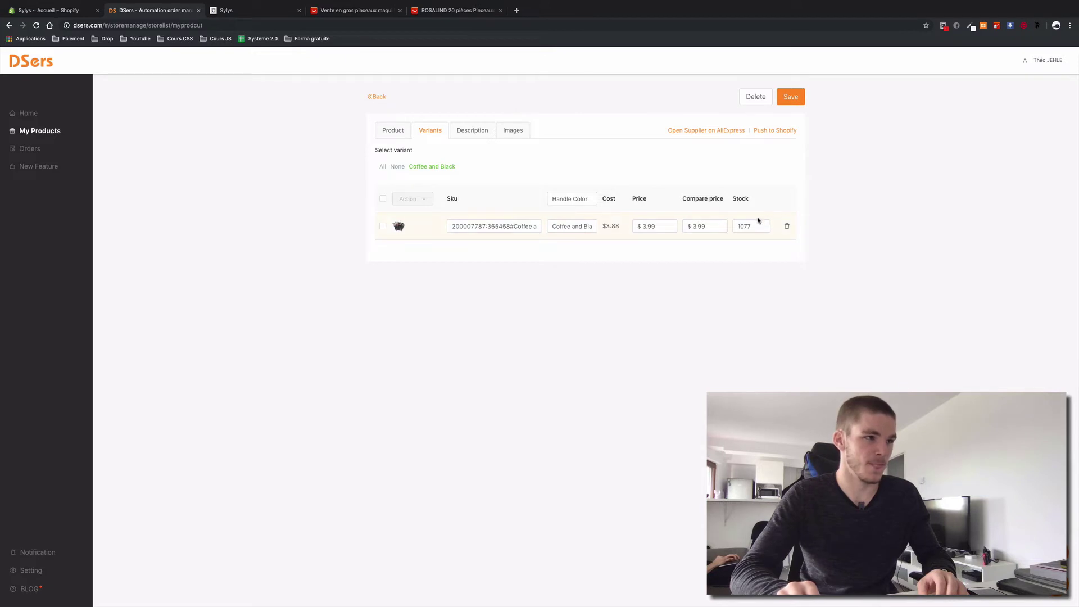
# Rename the "Handle Color" option to "Style" and set the remaining variant's value to "Café Noir".
pyautogui.tripleClick(574, 200)
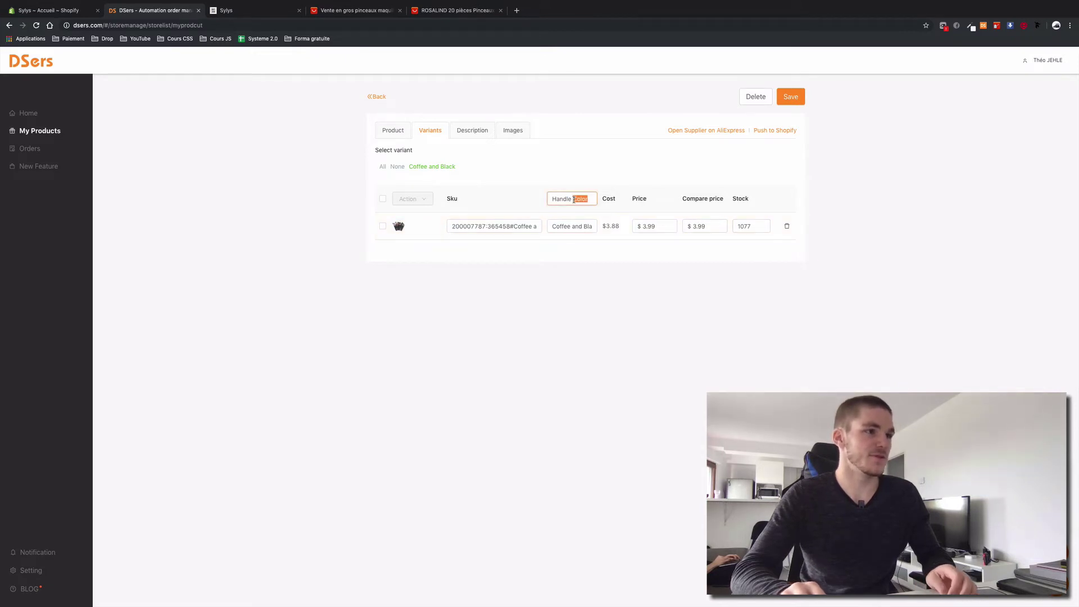
pyautogui.write('Couleur')
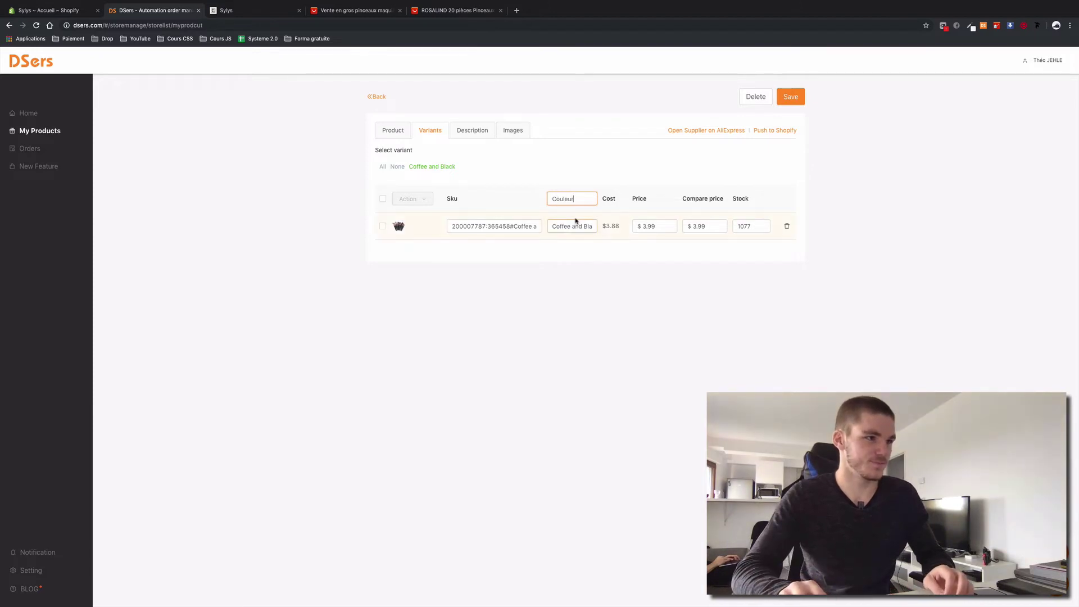
pyautogui.press('BackSpace')
pyautogui.press('BackSpace')
pyautogui.press('BackSpace')
pyautogui.press('BackSpace')
pyautogui.press('BackSpace')
pyautogui.press('BackSpace')
pyautogui.press('BackSpace')
pyautogui.write('Style')
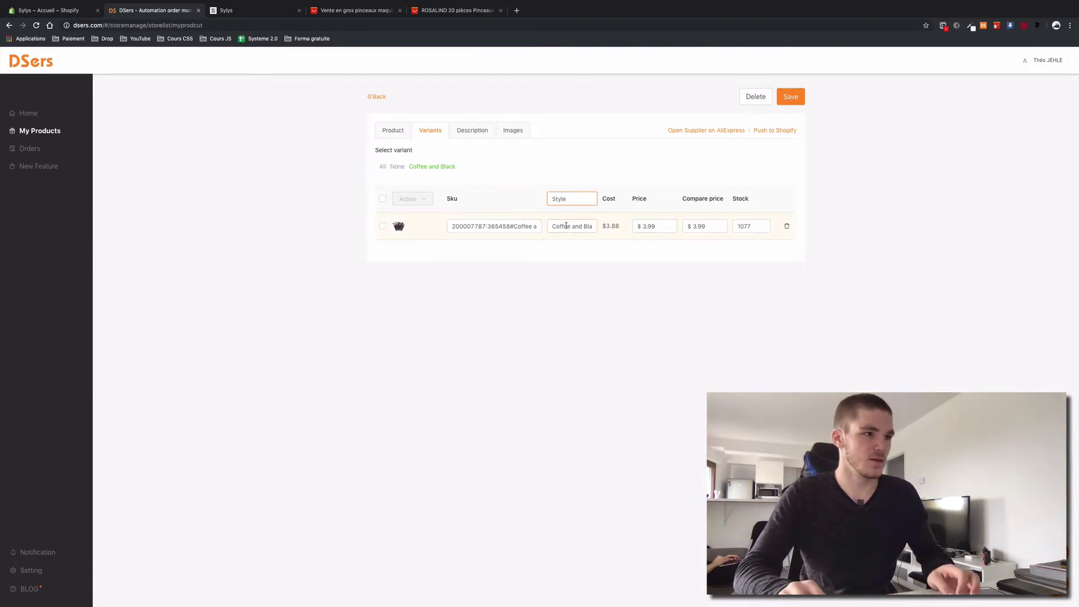
pyautogui.tripleClick(567, 226)
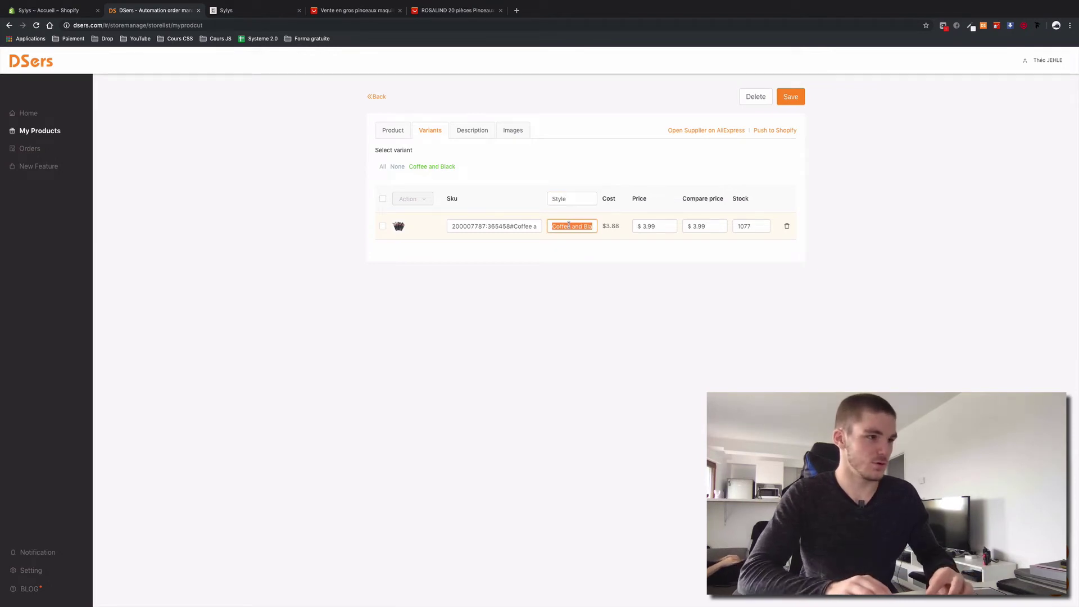
pyautogui.write('Café Noir')
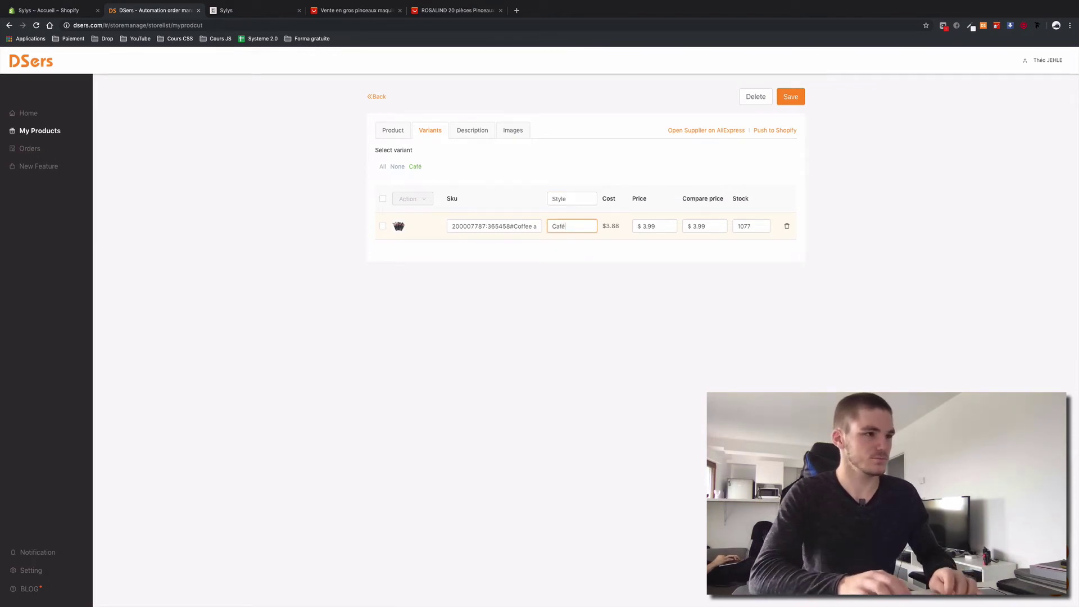
# Set the Café Noir variant's price to $19.99 and its compare price to $29.99.
pyautogui.doubleClick(665, 226)
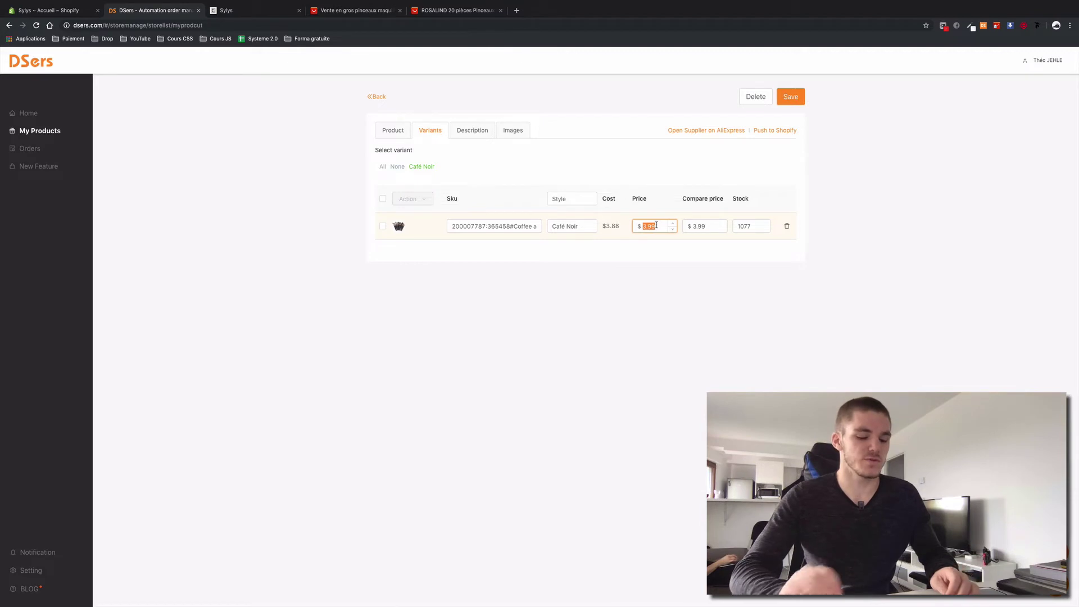
pyautogui.write('19')
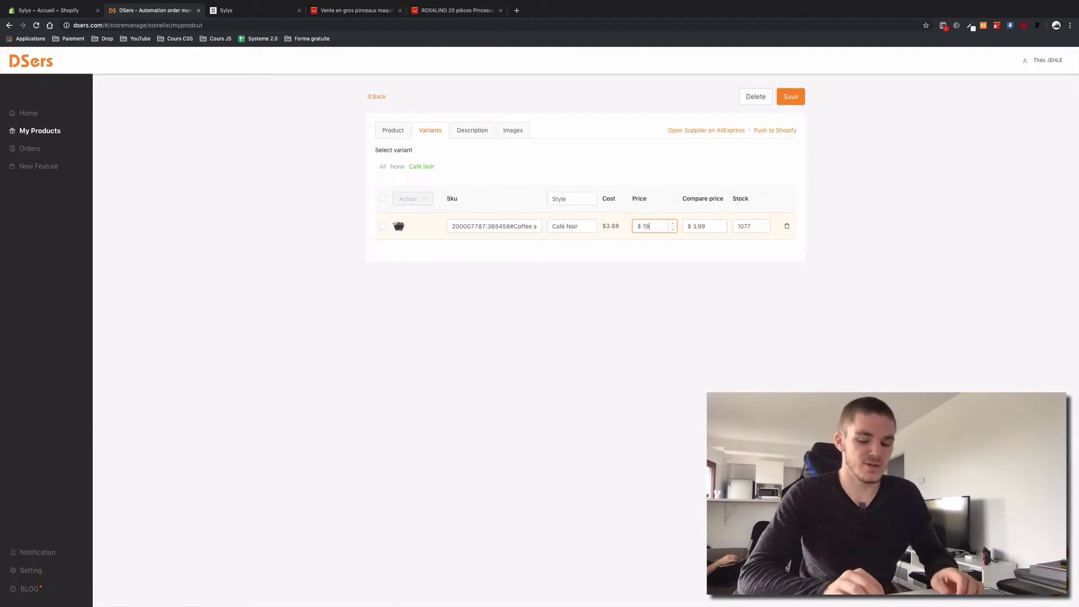
pyautogui.doubleClick(705, 226)
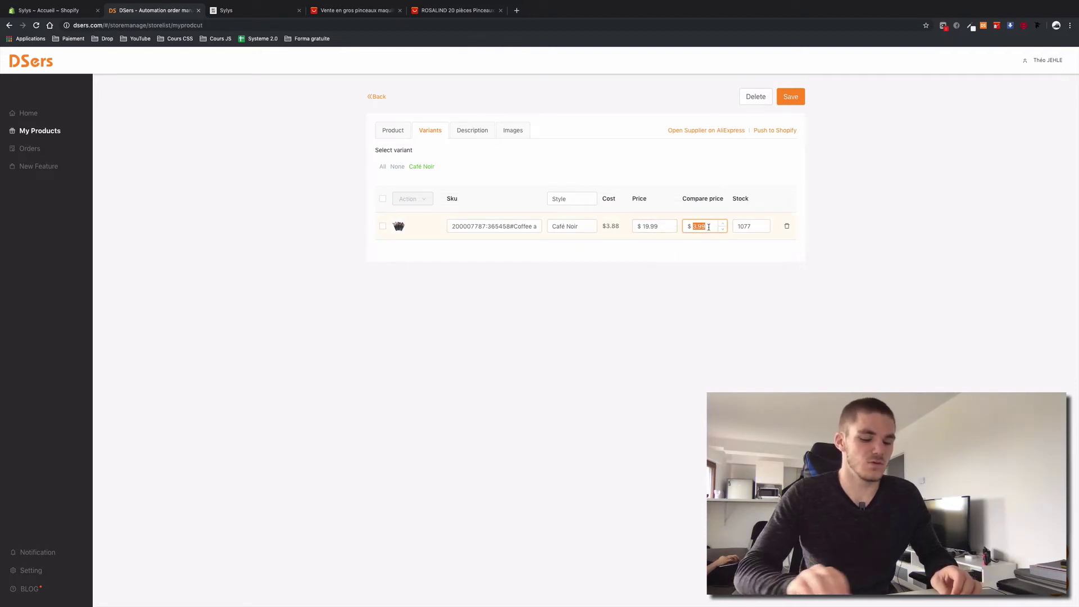
pyautogui.write('29.99')
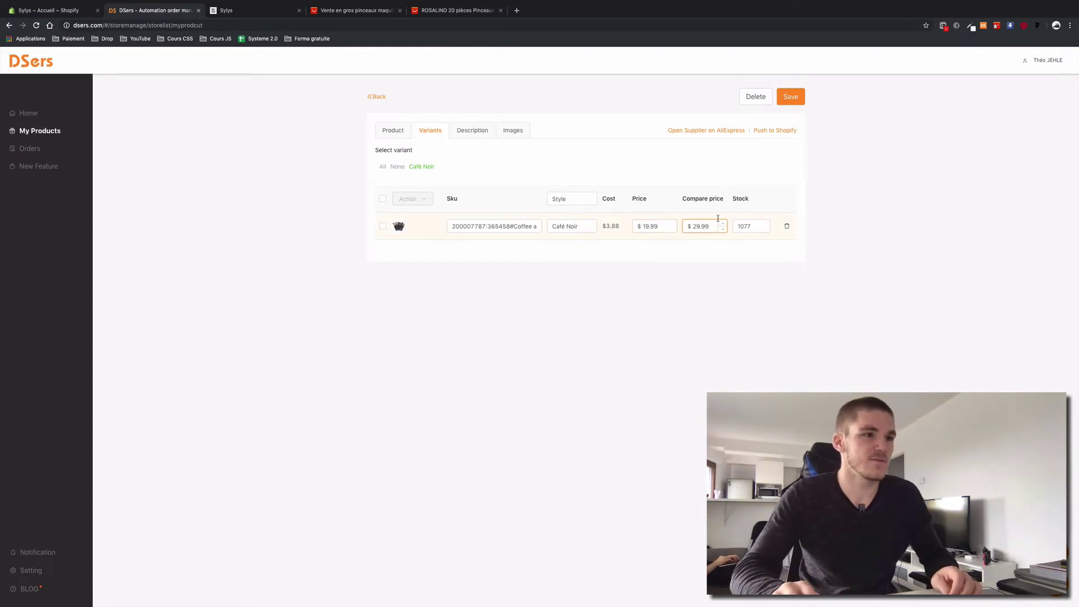
pyautogui.click(694, 307)
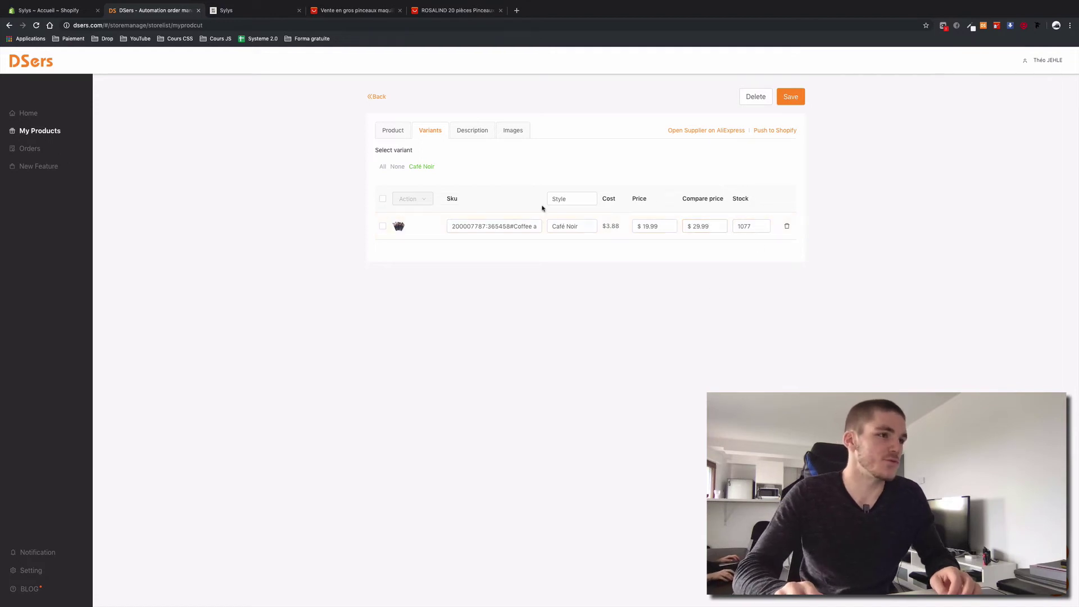
# Open the imported product description and look through its text, promotional images and individual brush diagrams.
pyautogui.click(473, 130)
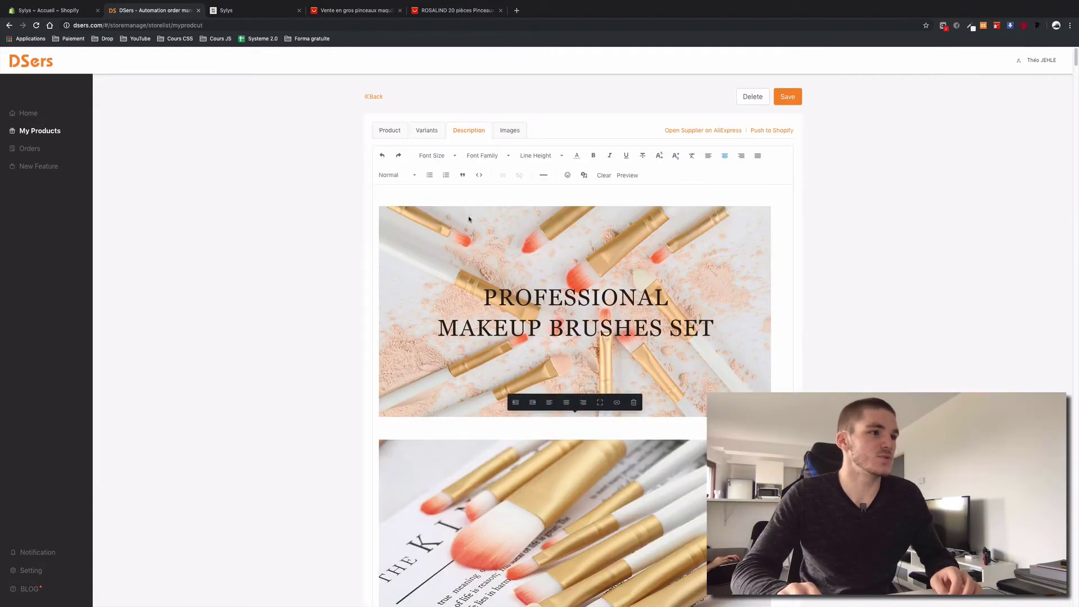
pyautogui.click(477, 235)
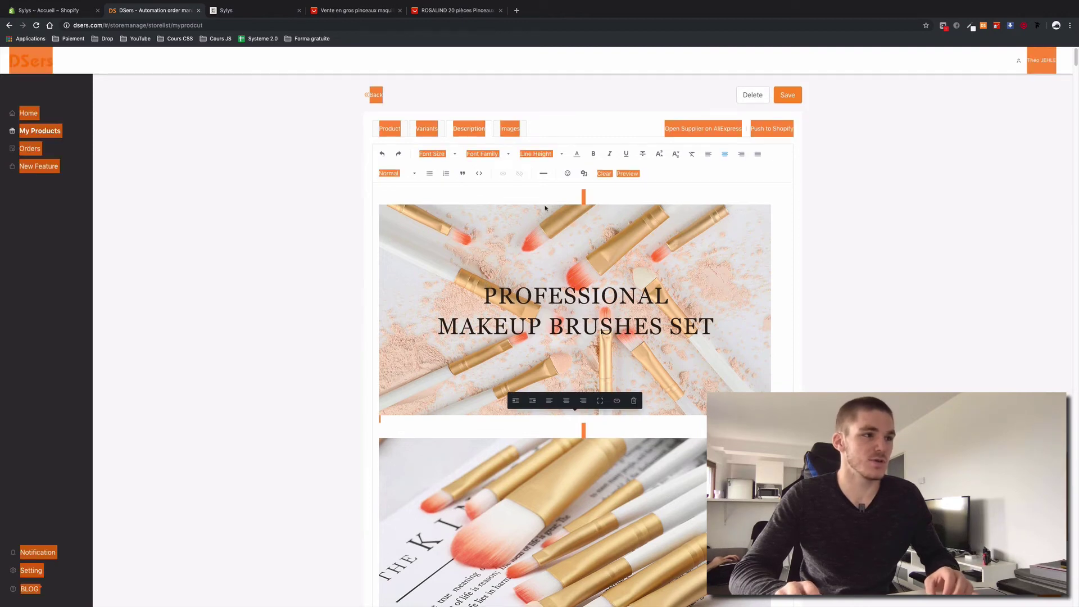
pyautogui.click(584, 200)
pyautogui.click(522, 252)
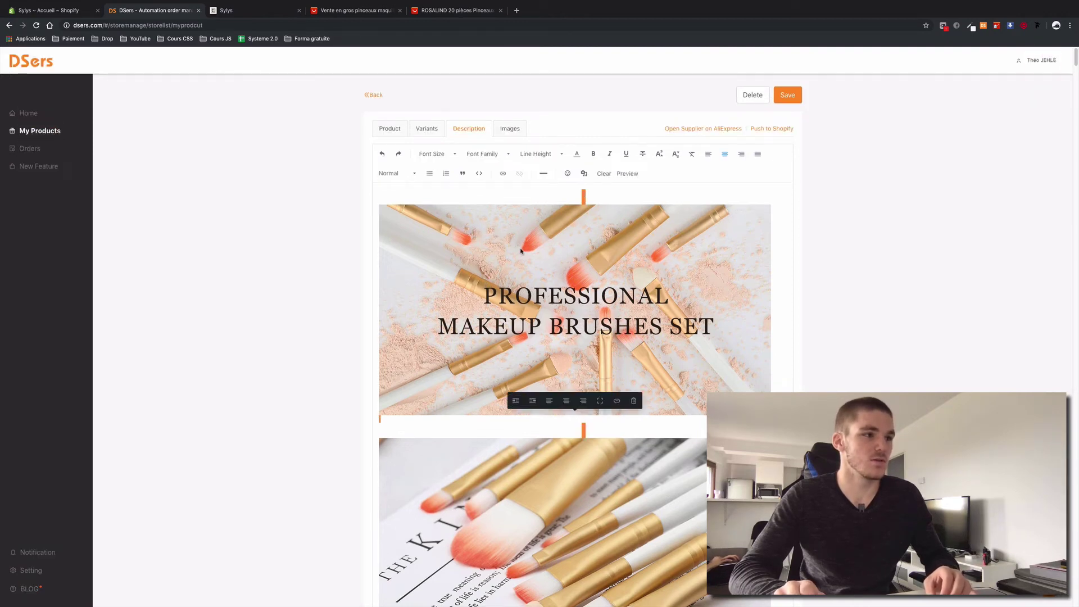
pyautogui.scroll(-10, 522, 249)
pyautogui.scroll(-5, 522, 249)
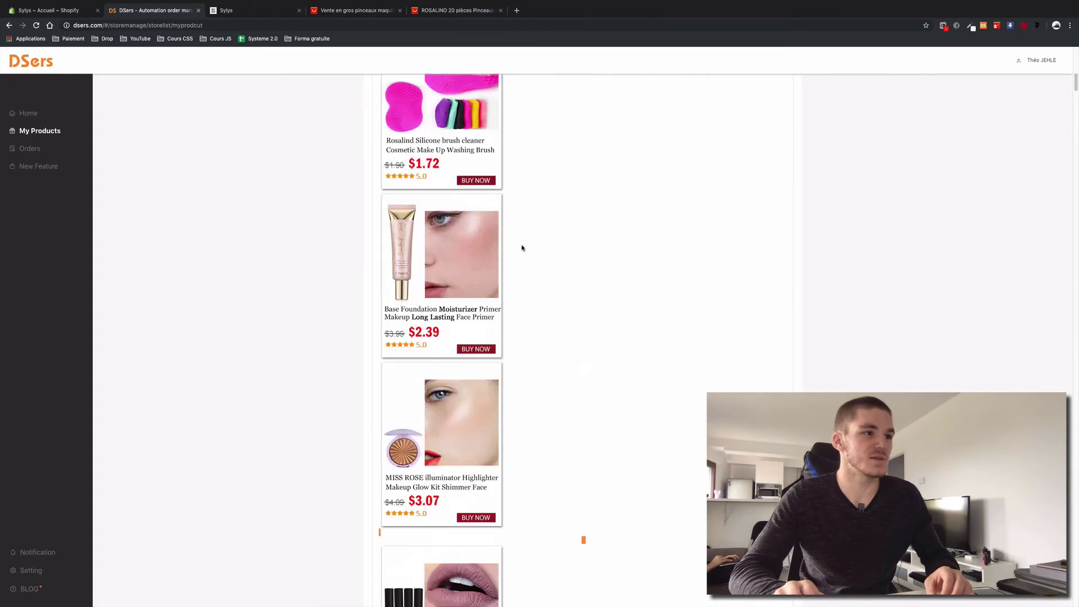
pyautogui.scroll(-20, 522, 248)
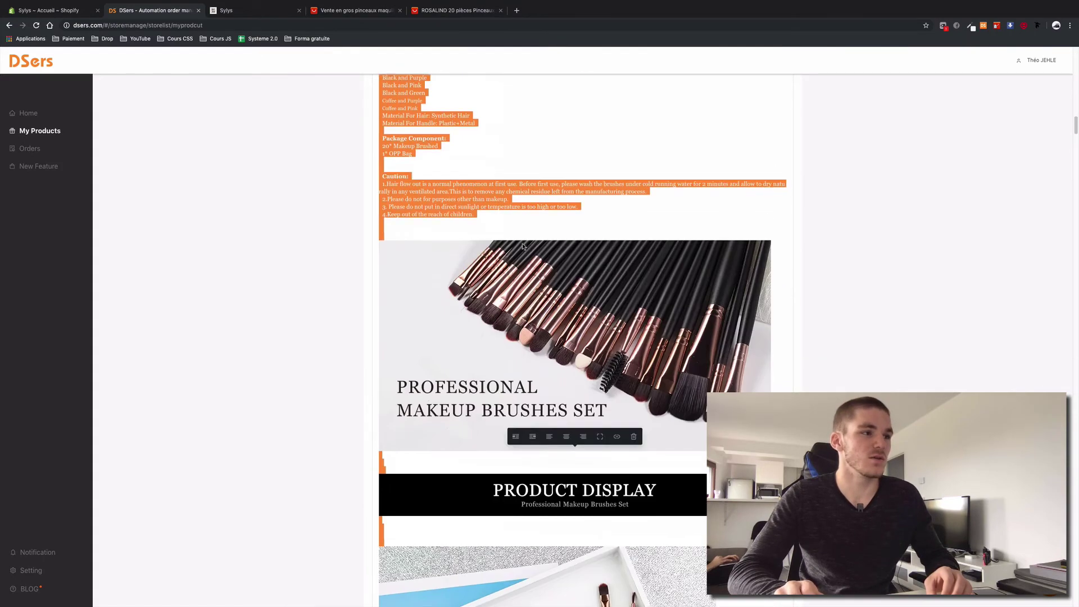
pyautogui.scroll(-20, 523, 247)
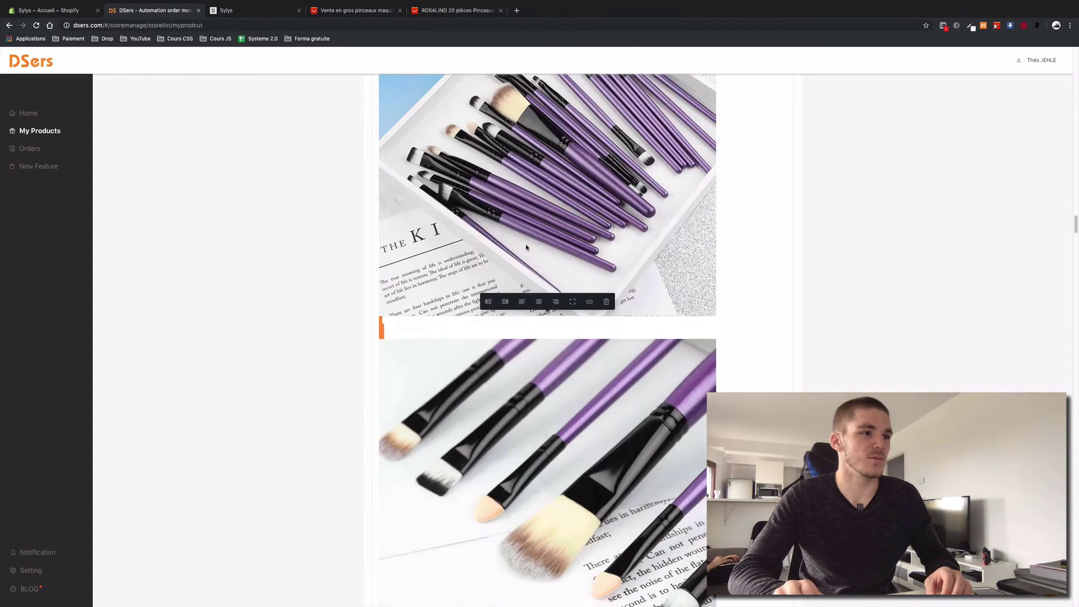
pyautogui.scroll(-20, 546, 240)
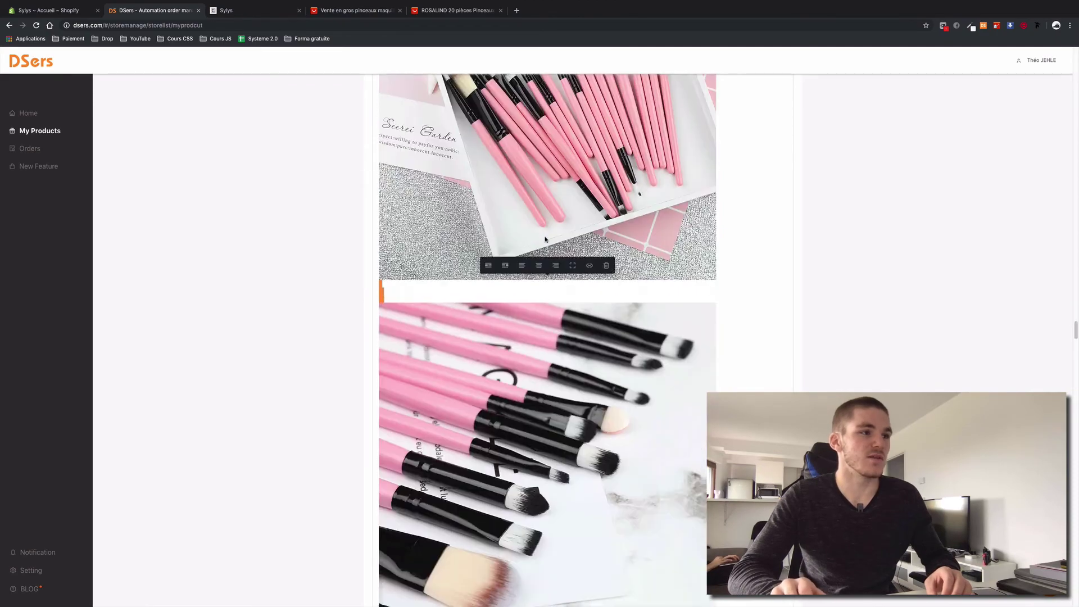
pyautogui.scroll(-20, 545, 239)
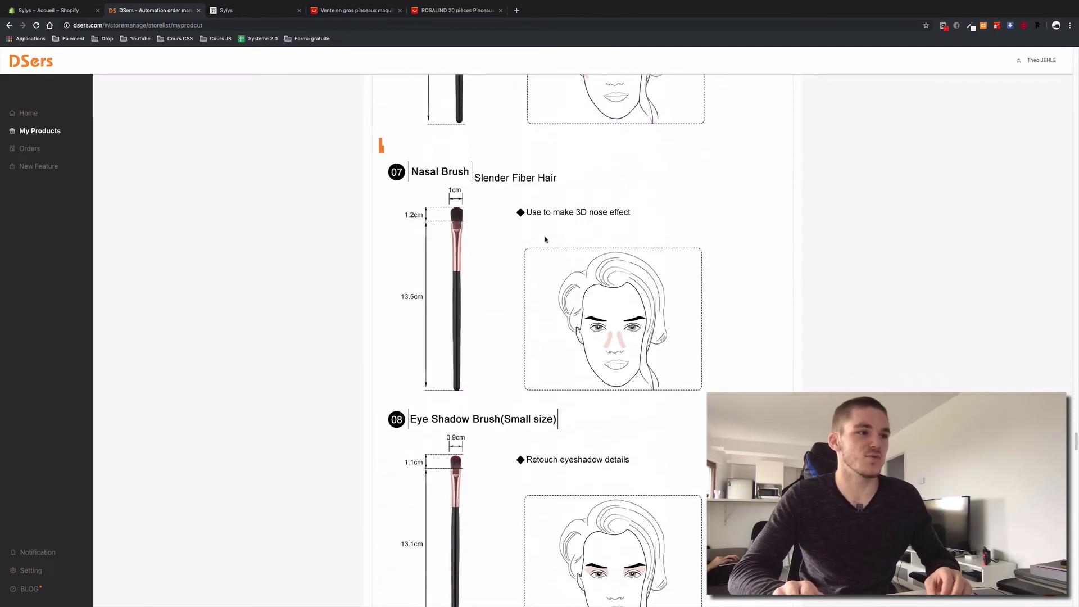
pyautogui.scroll(-18, 545, 239)
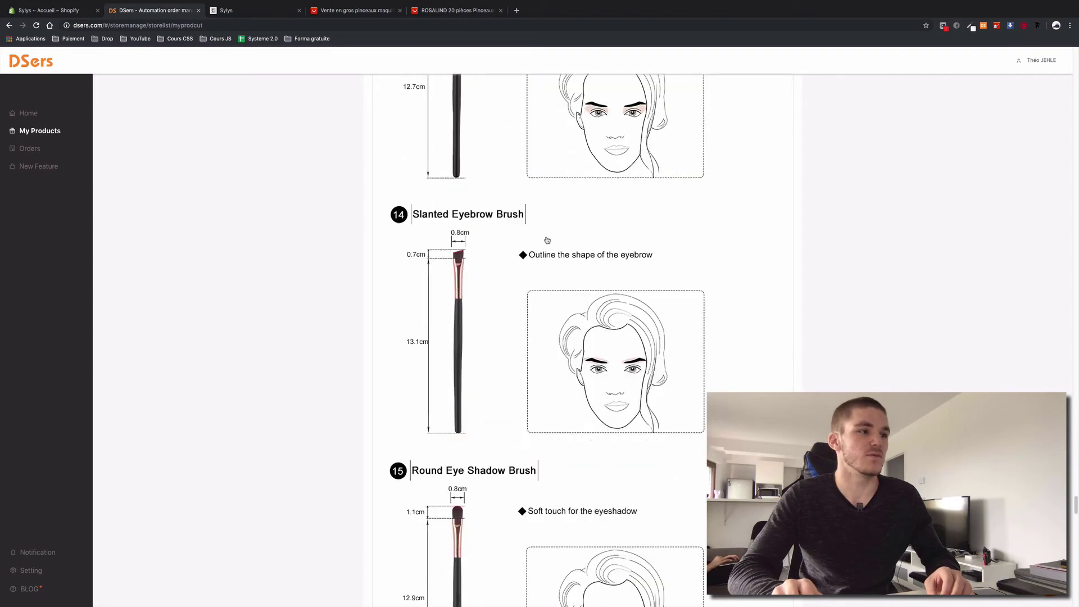
pyautogui.scroll(-7, 612, 353)
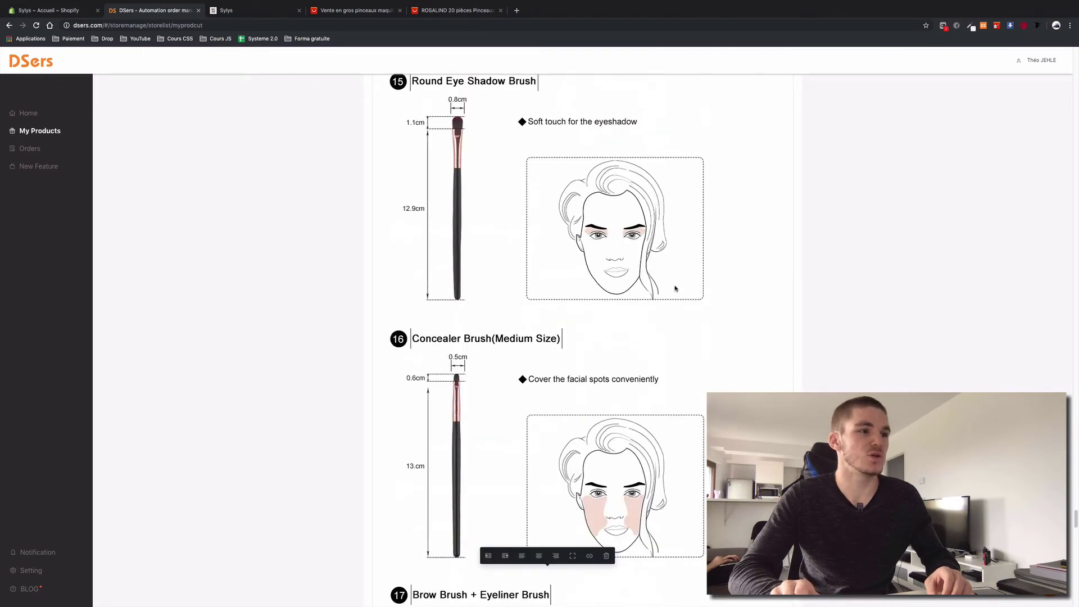
# Switch to the ROSALIND listing on AliExpress and examine its product photos and individual brush diagrams.
pyautogui.click(457, 10)
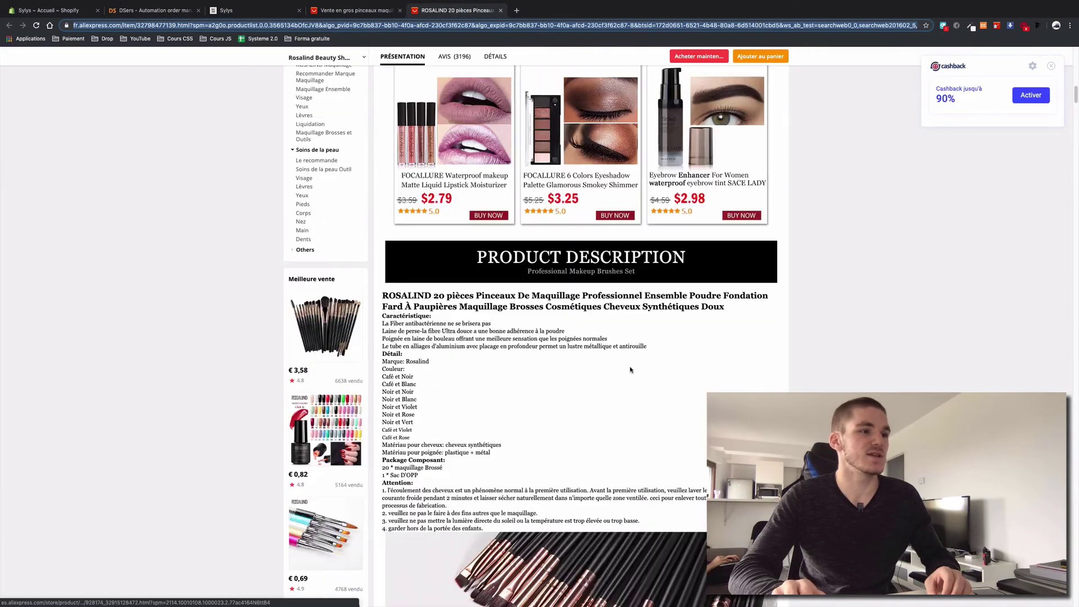
pyautogui.scroll(-20, 631, 369)
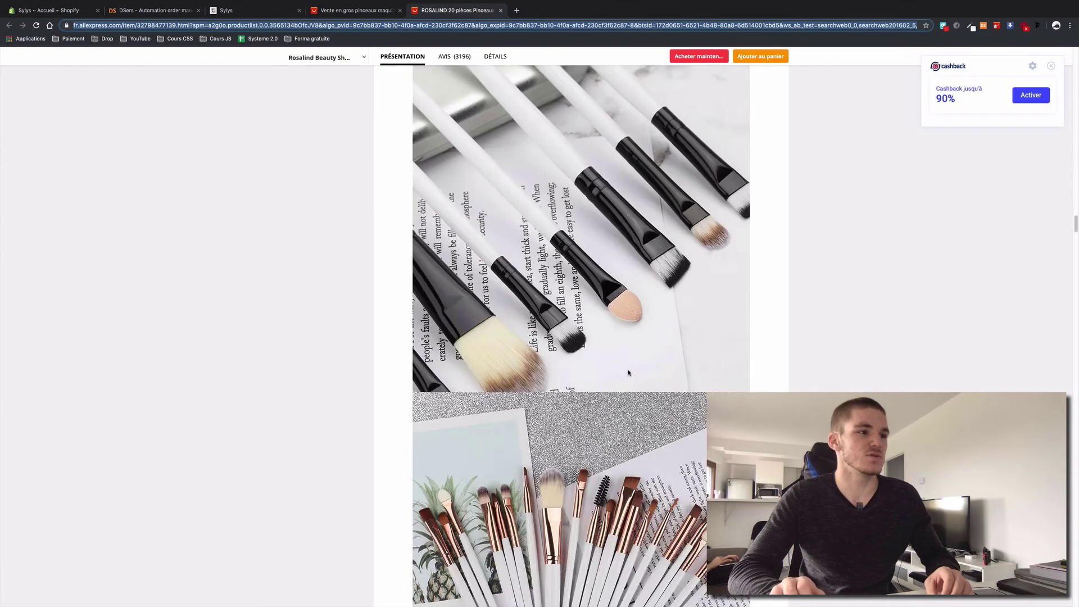
pyautogui.scroll(-20, 628, 372)
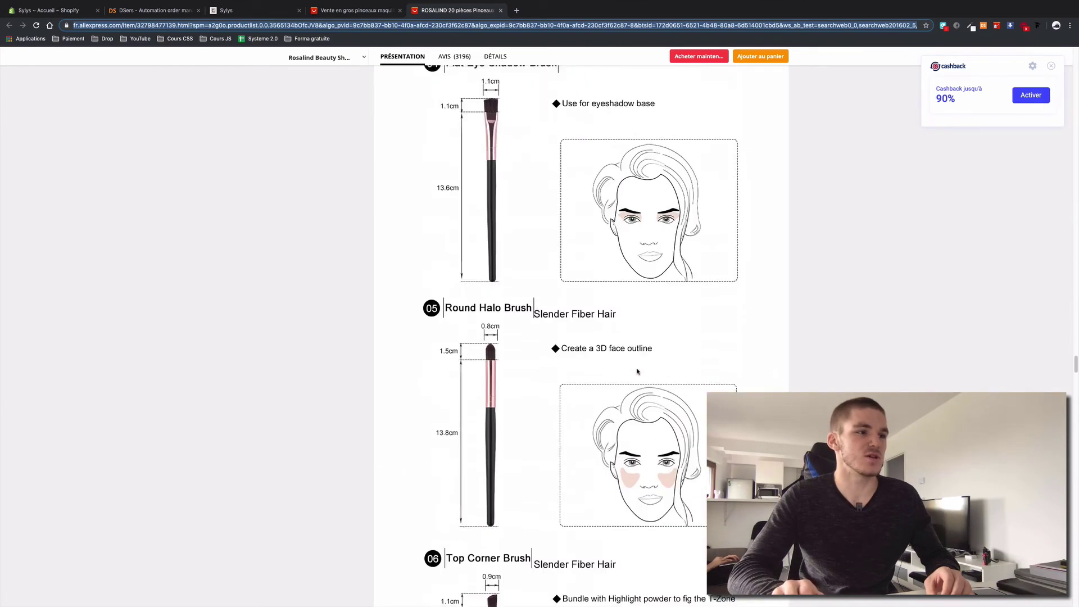
pyautogui.scroll(-5, 637, 371)
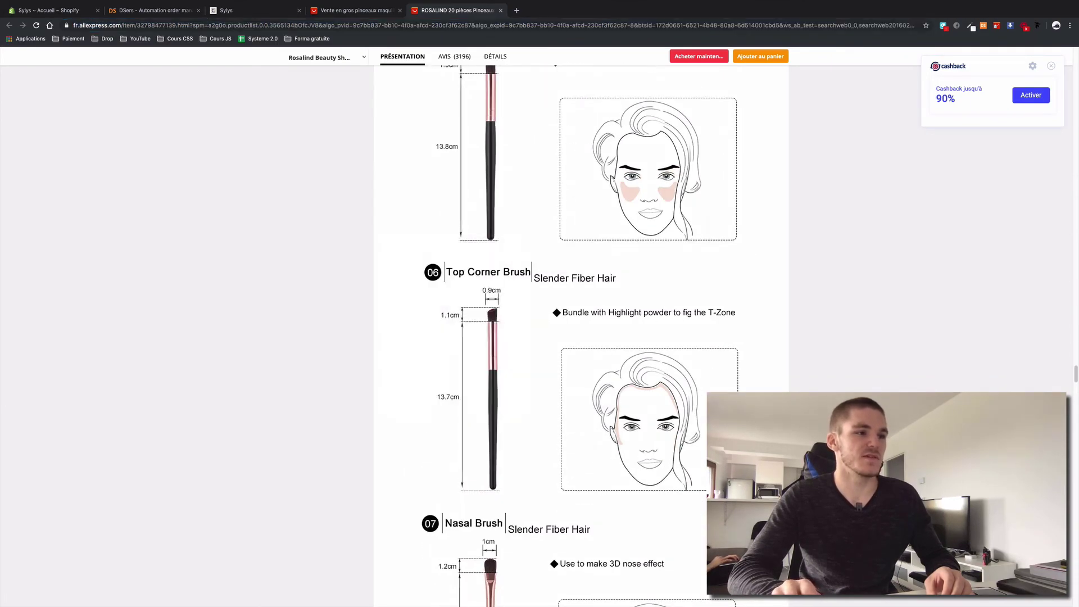
pyautogui.scroll(-2, 635, 371)
pyautogui.scroll(-5, 736, 356)
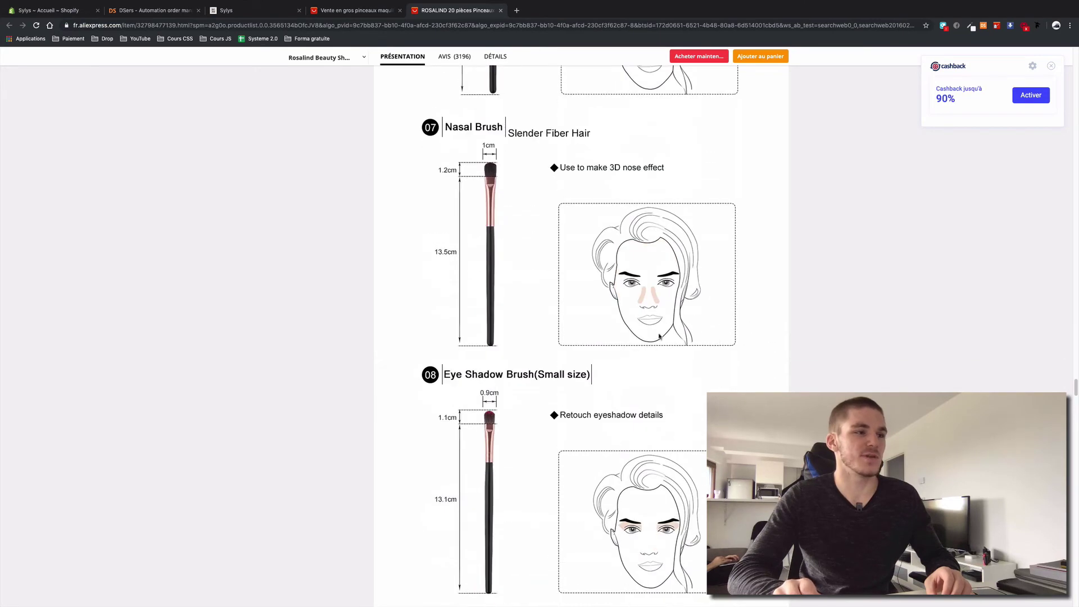
pyautogui.scroll(-20, 660, 336)
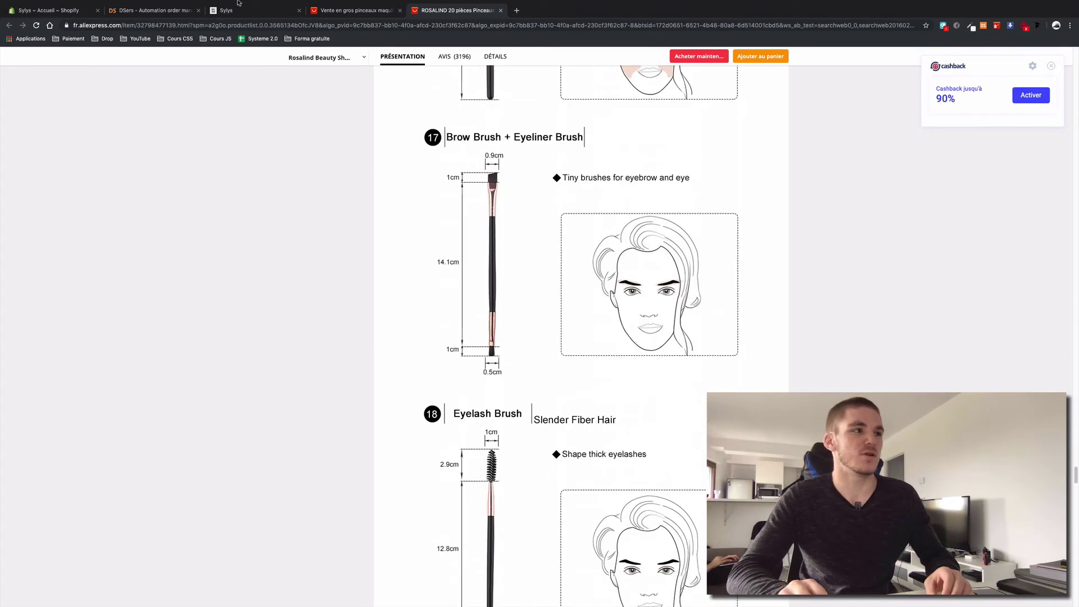
pyautogui.click(321, 9)
# Return to DSers and delete the entire imported product description.
pyautogui.click(166, 10)
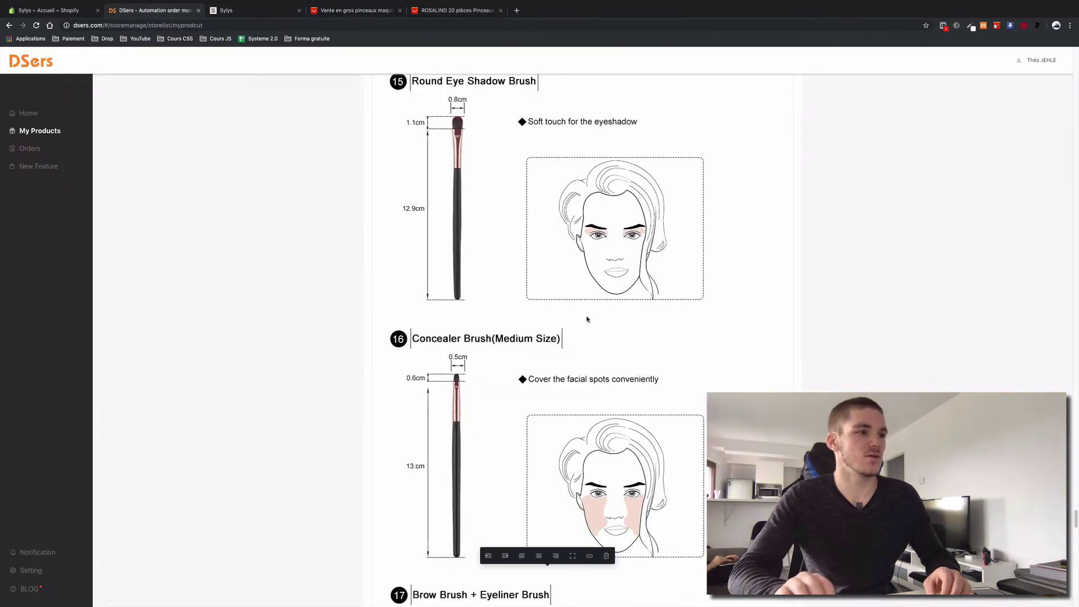
pyautogui.hotkey('ctrl', 'a')
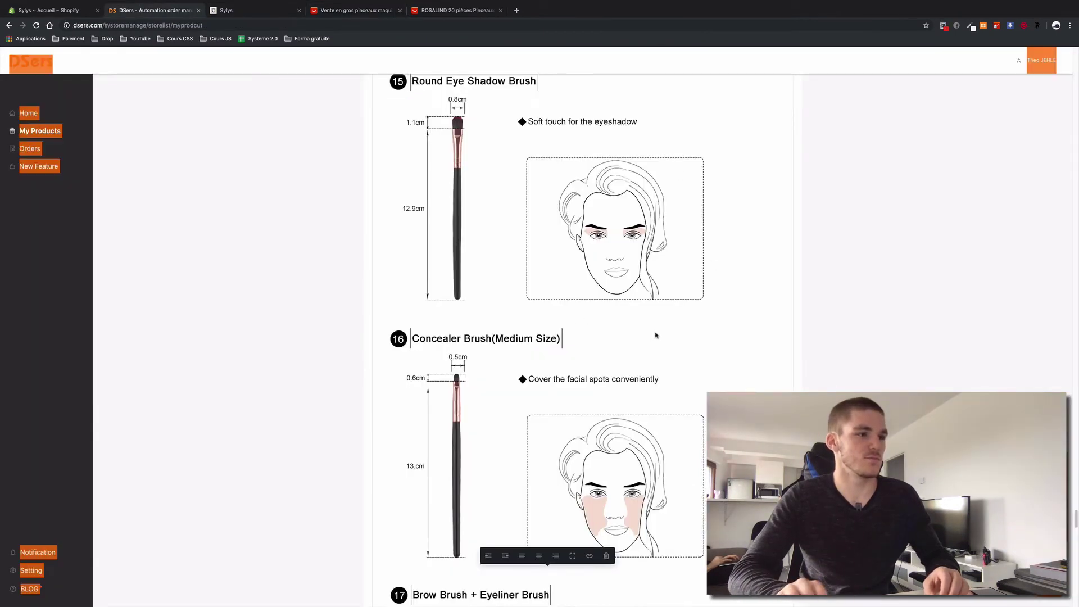
pyautogui.click(795, 289)
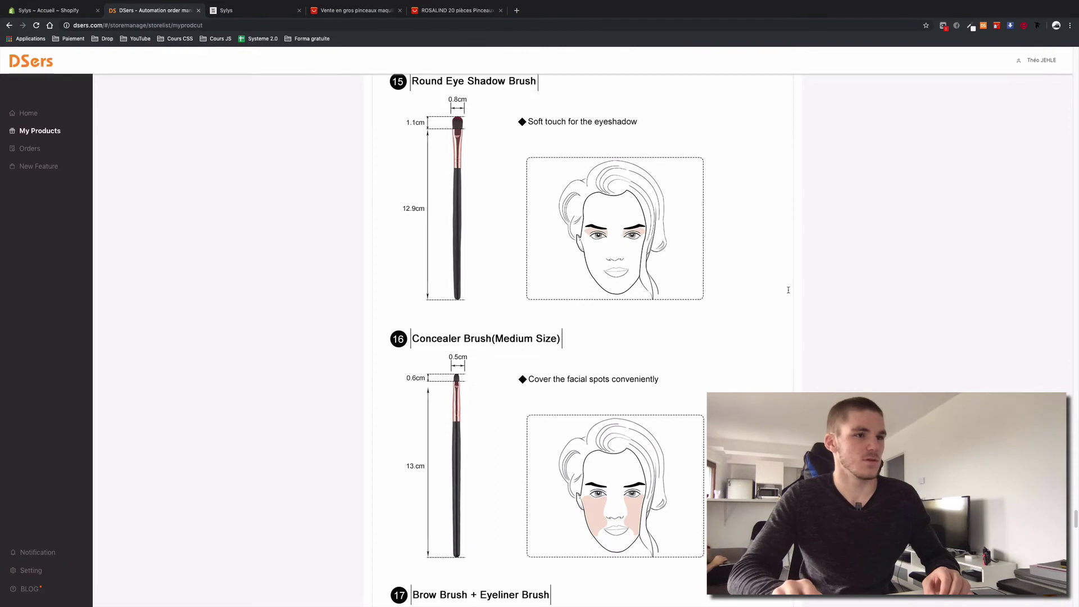
pyautogui.hotkey('ctrl', 'a')
pyautogui.press('BackSpace')
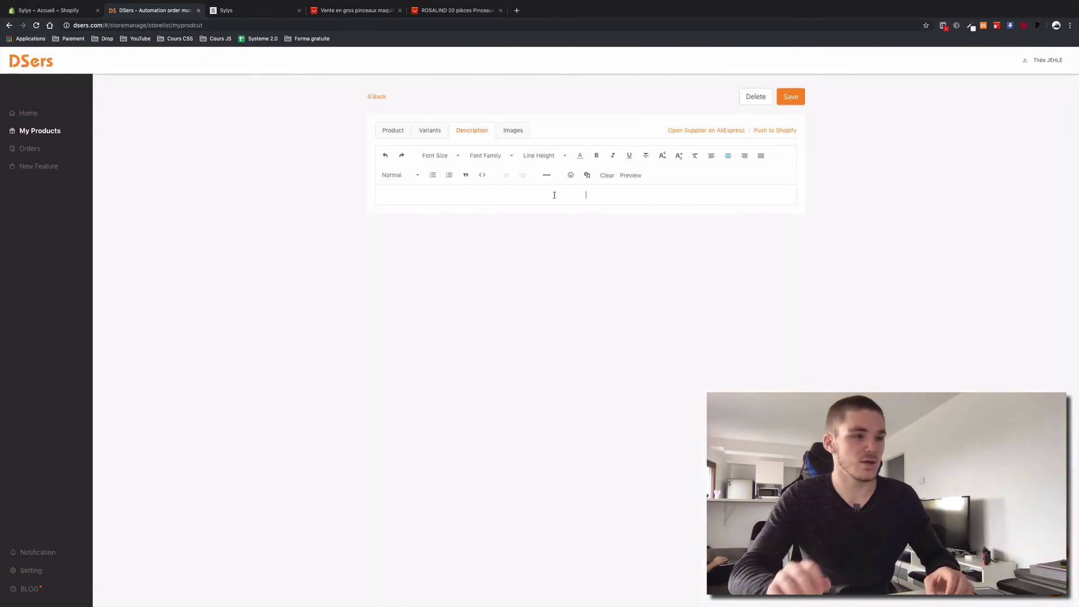
# Save the edited makeup brush kit and push it to the Shopify store, also publishing it to the Online Store.
pyautogui.click(524, 137)
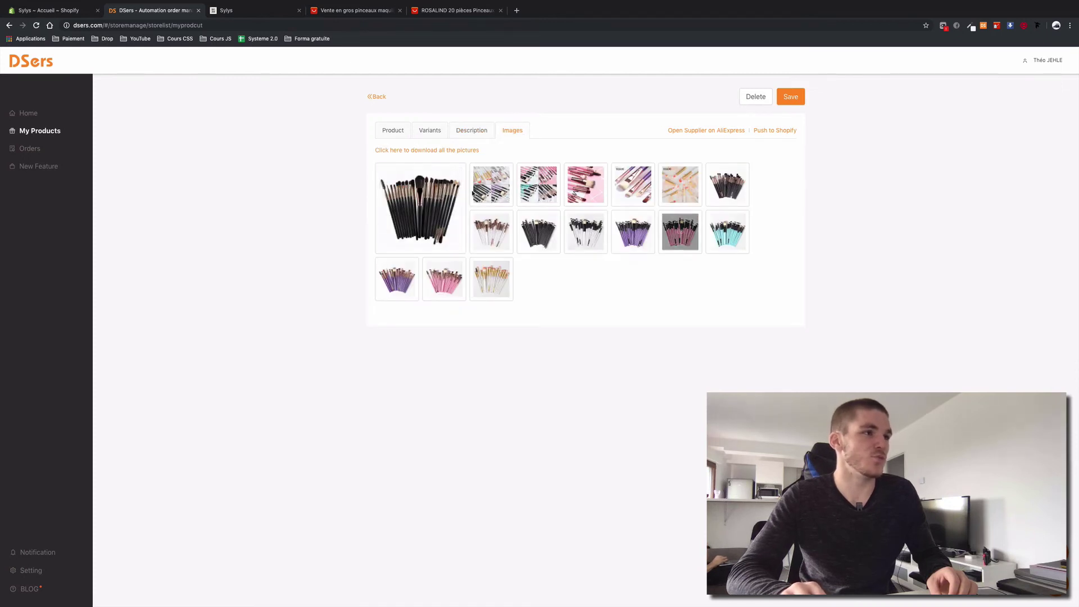
pyautogui.click(790, 98)
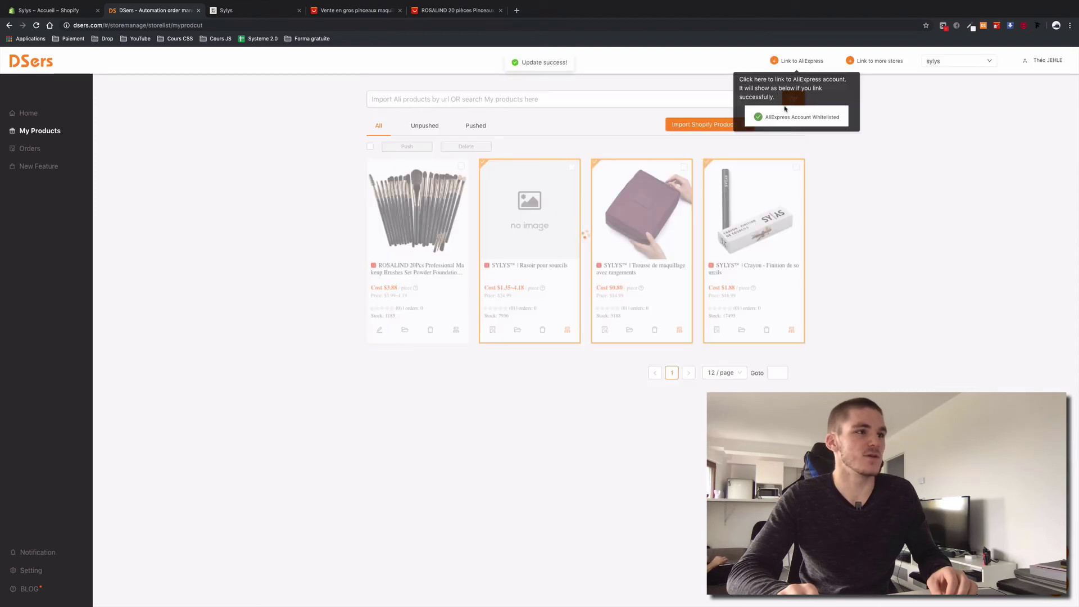
pyautogui.moveTo(409, 224)
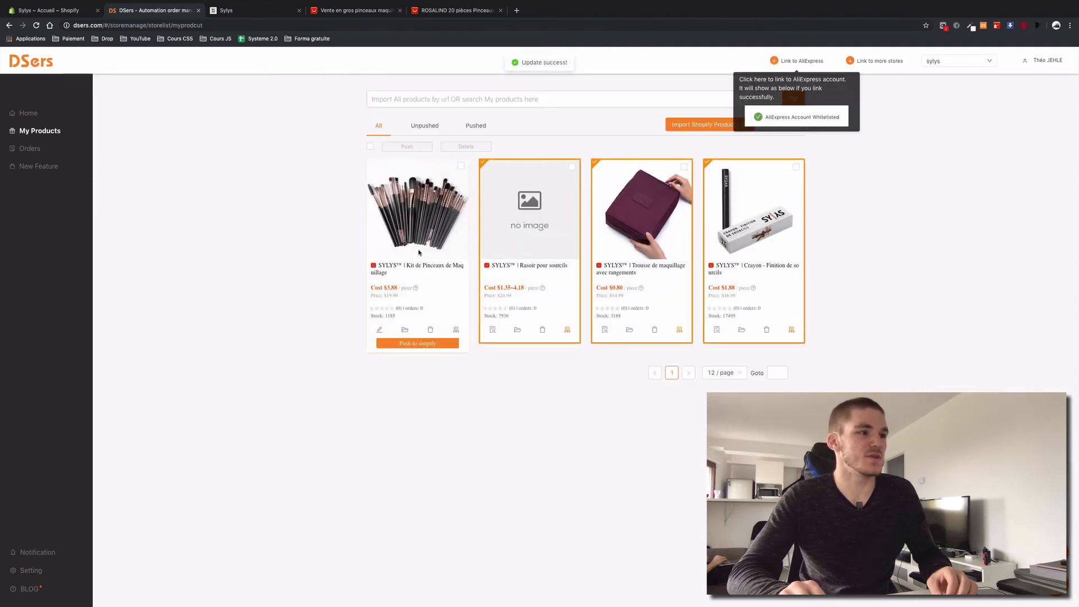
pyautogui.click(416, 343)
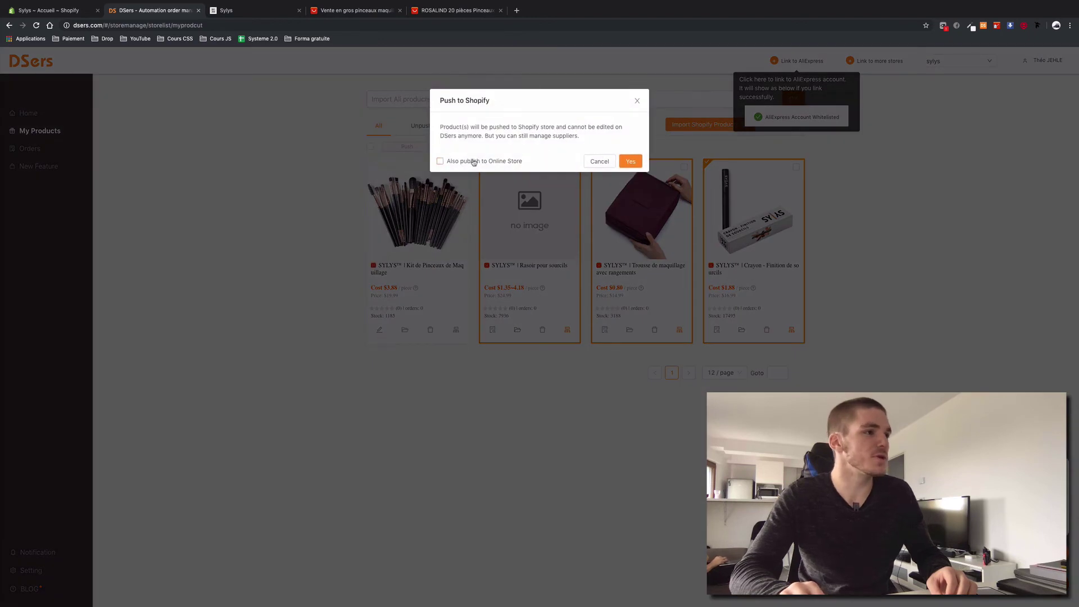
pyautogui.click(474, 162)
pyautogui.click(631, 162)
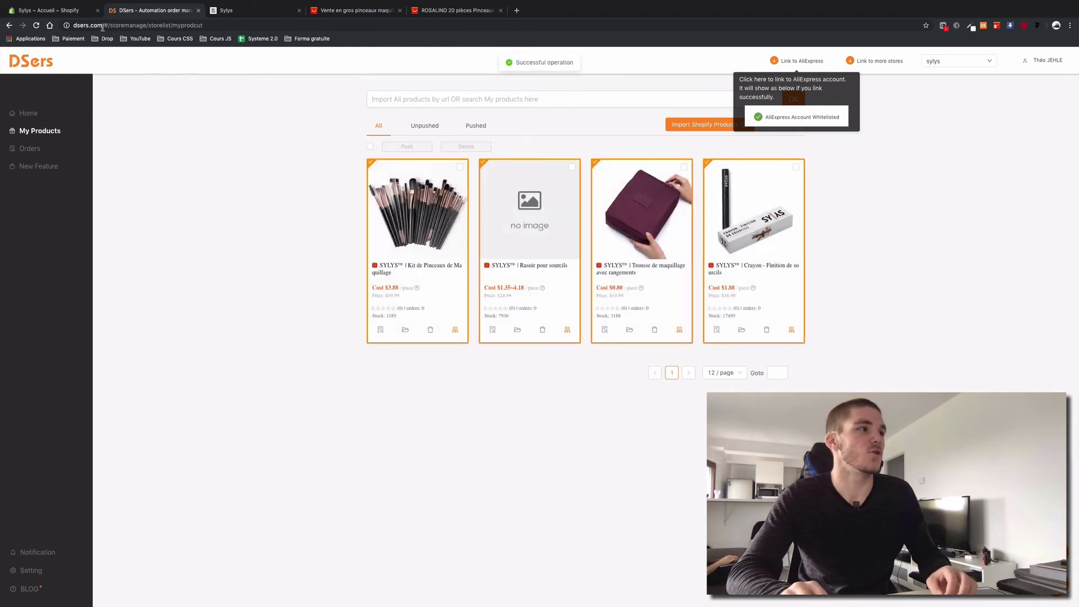
# Switch to the Shopify admin, open the product "SYLYS™ | Kit de Pinceaux de Maquillage" and review its description, images and variants.
pyautogui.click(62, 14)
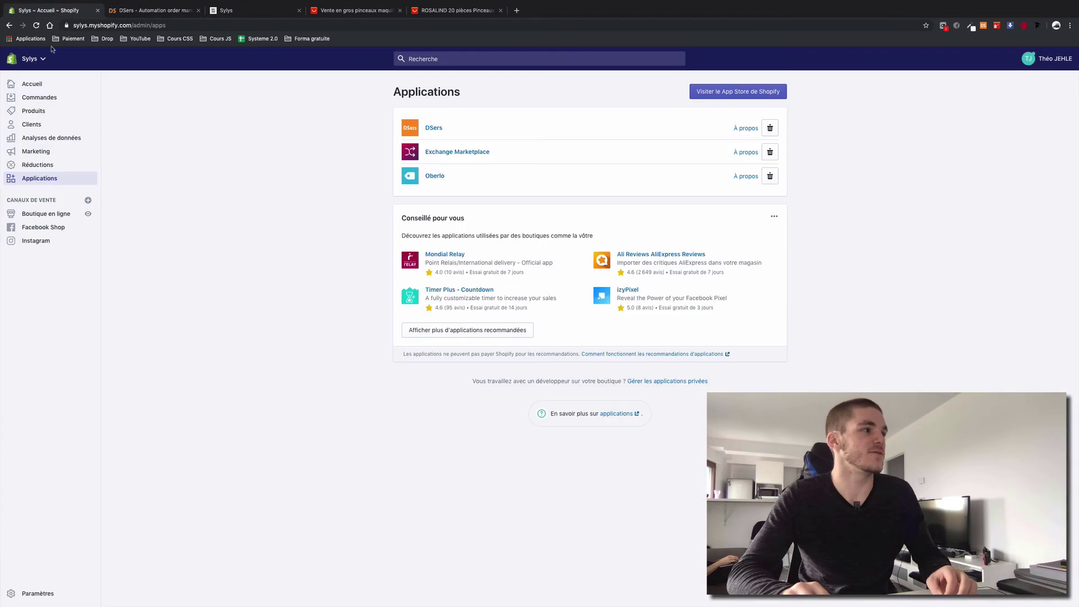
pyautogui.click(35, 110)
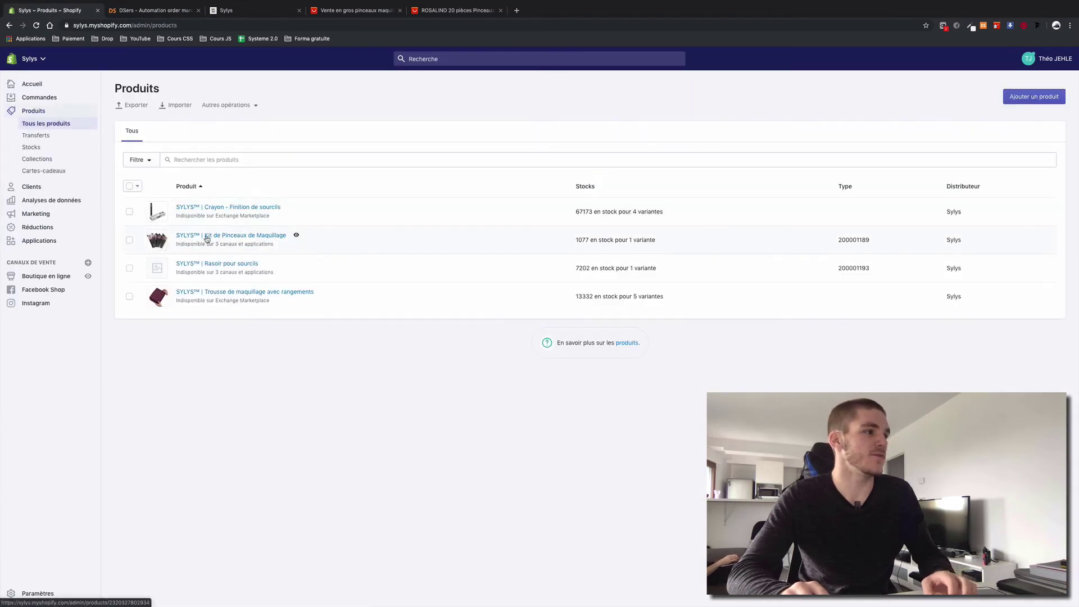
pyautogui.click(231, 237)
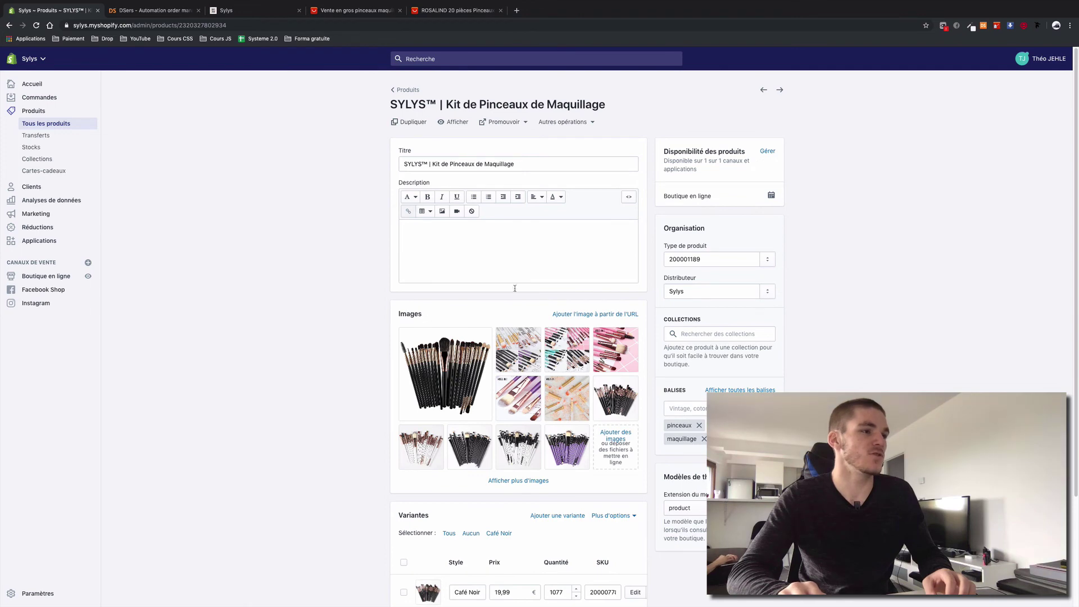
pyautogui.click(523, 236)
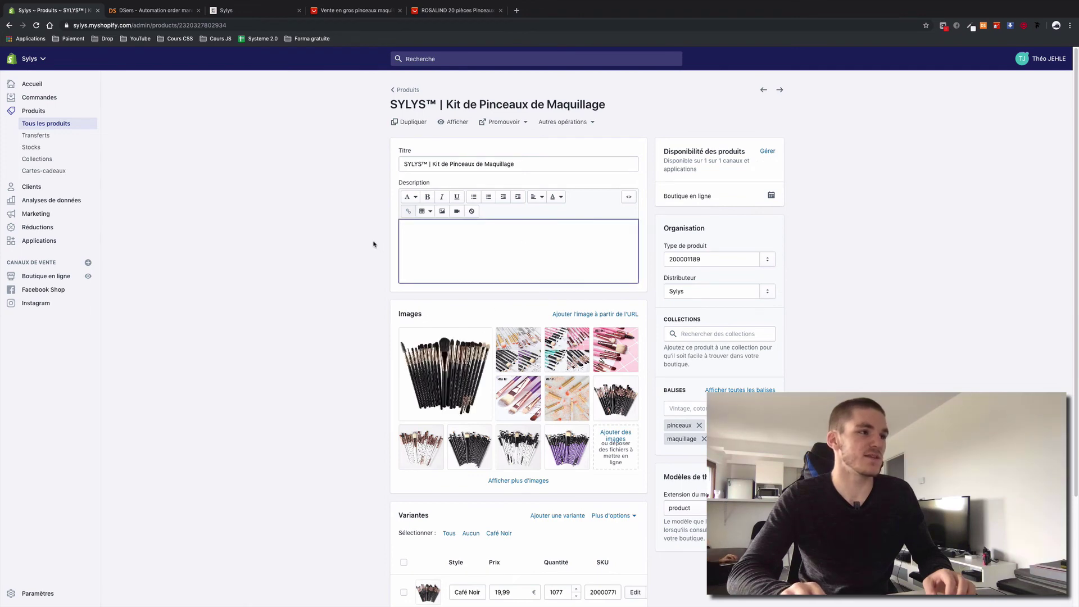
pyautogui.scroll(-3, 344, 260)
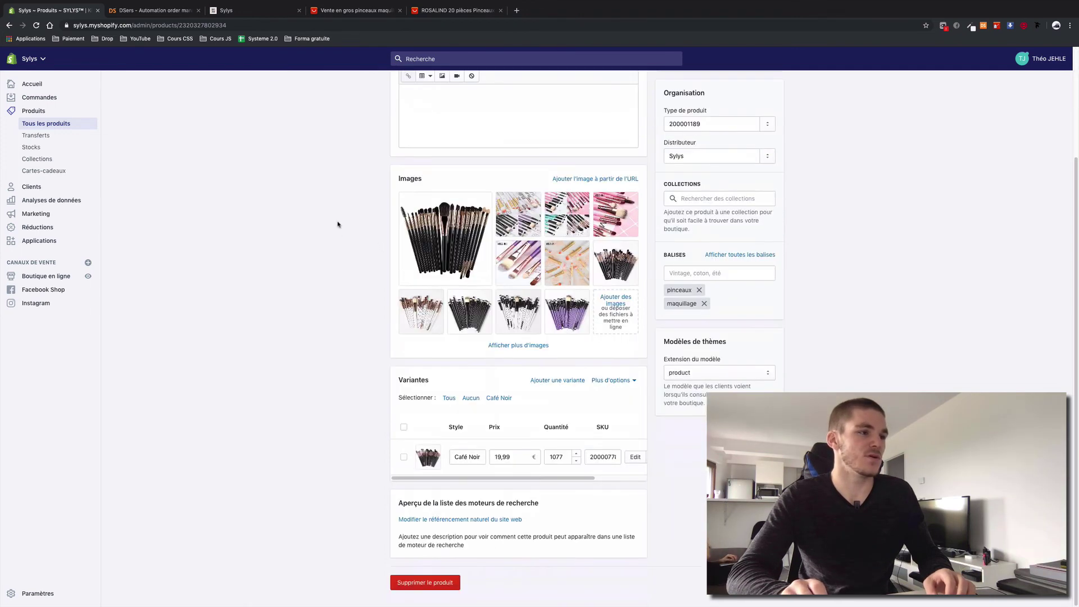
pyautogui.scroll(3, 337, 224)
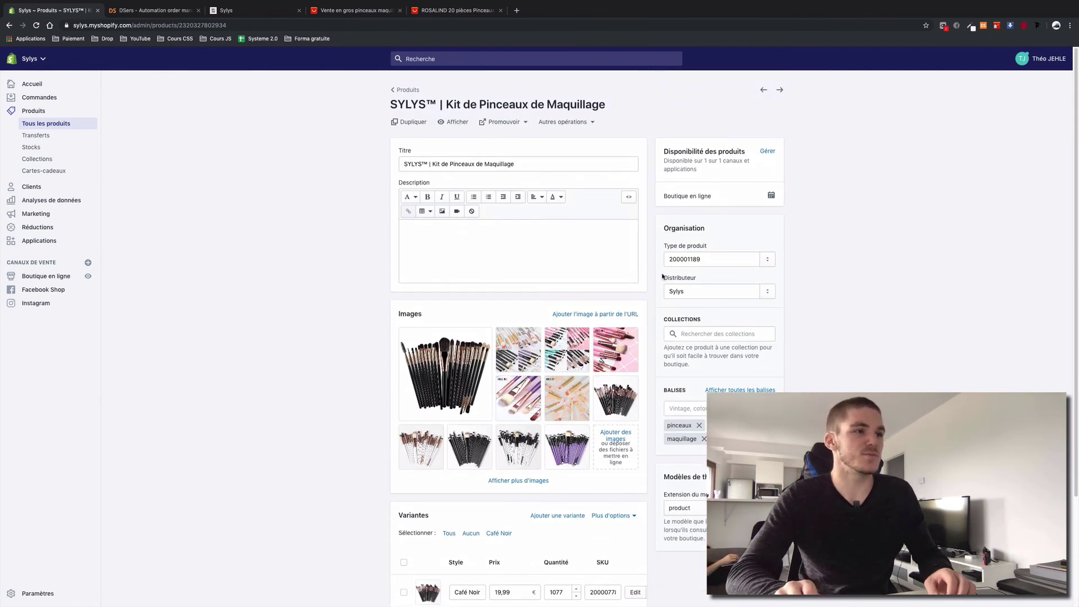
pyautogui.click(503, 239)
pyautogui.click(246, 290)
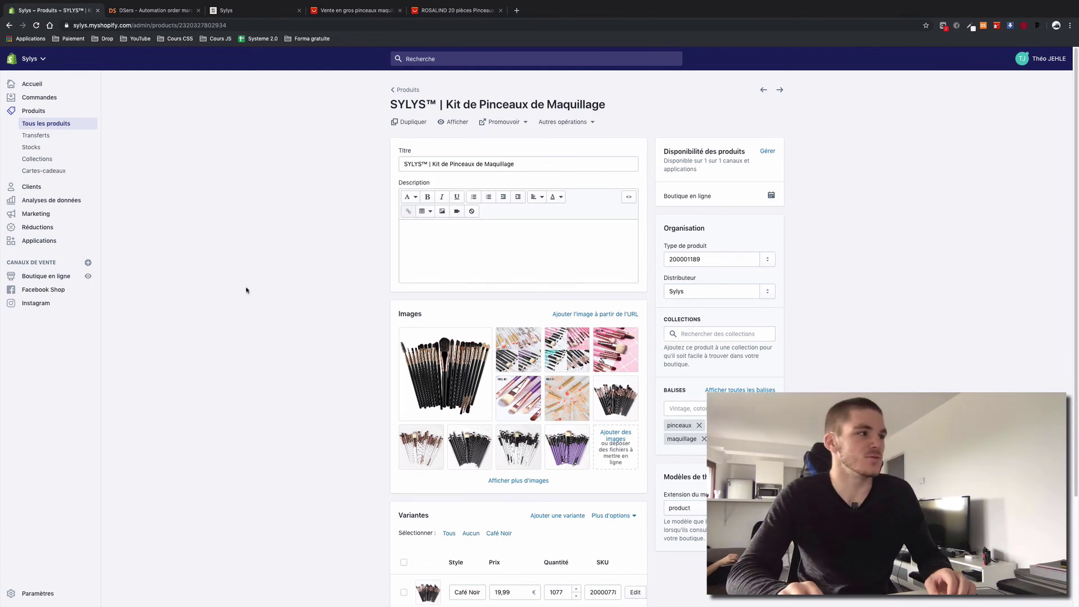